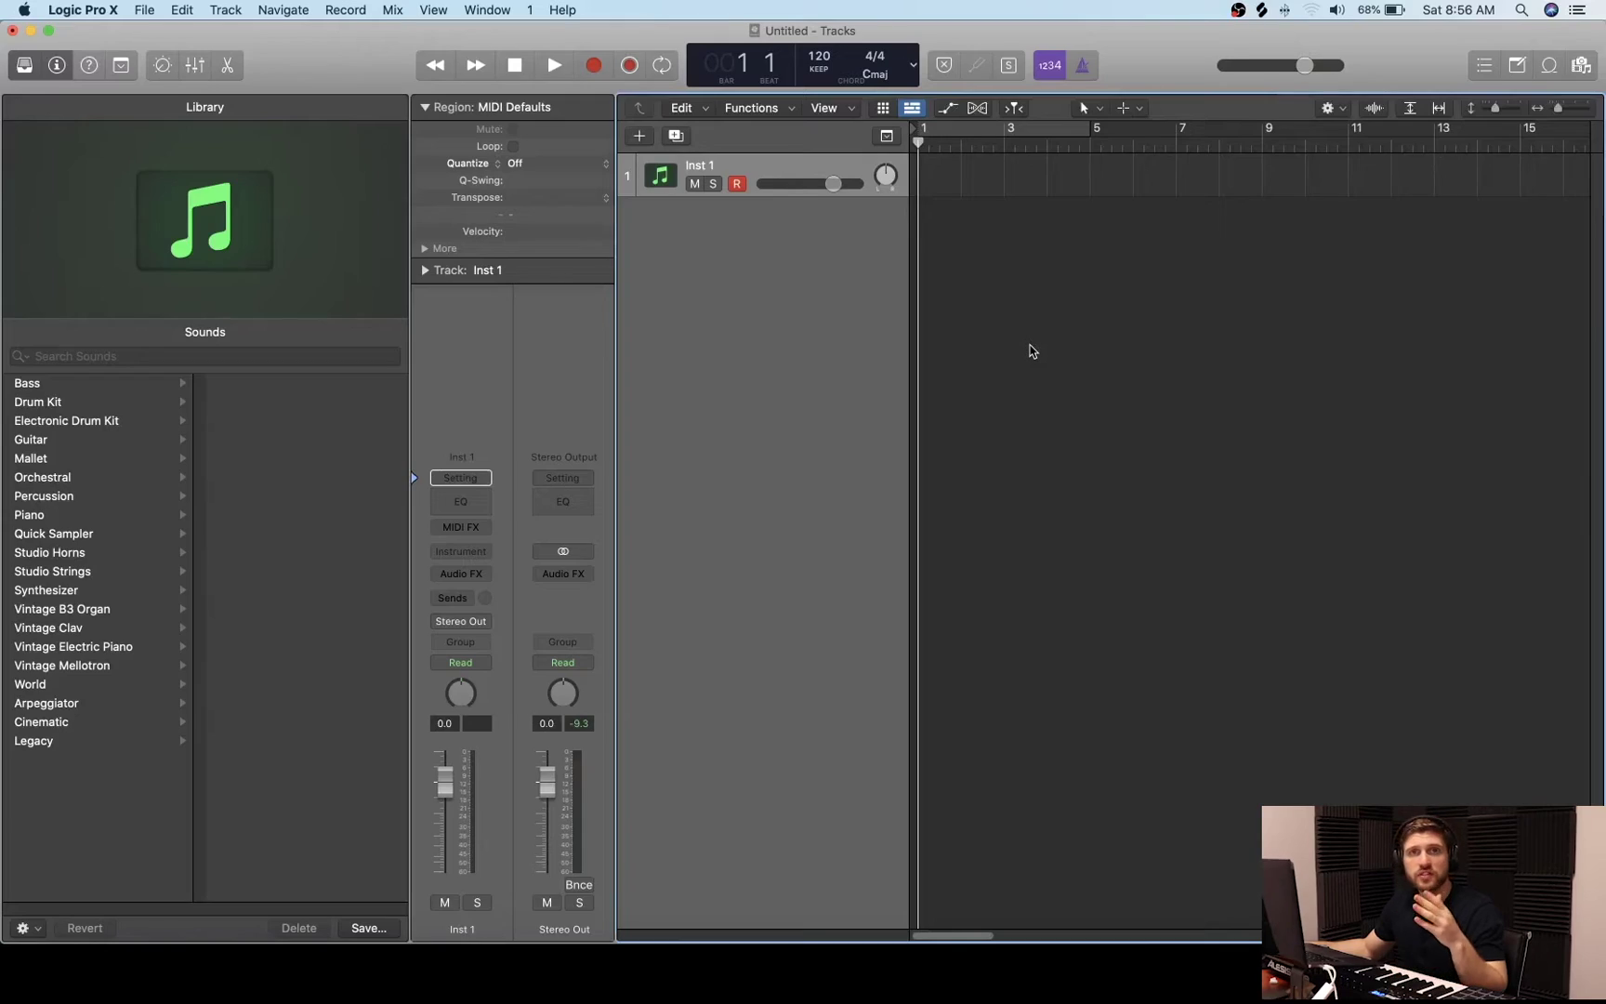
# - Filter the Loop Browser to Piano loops in the Hip Hop genre, then move to mood descriptors
pyautogui.click(1551, 67)
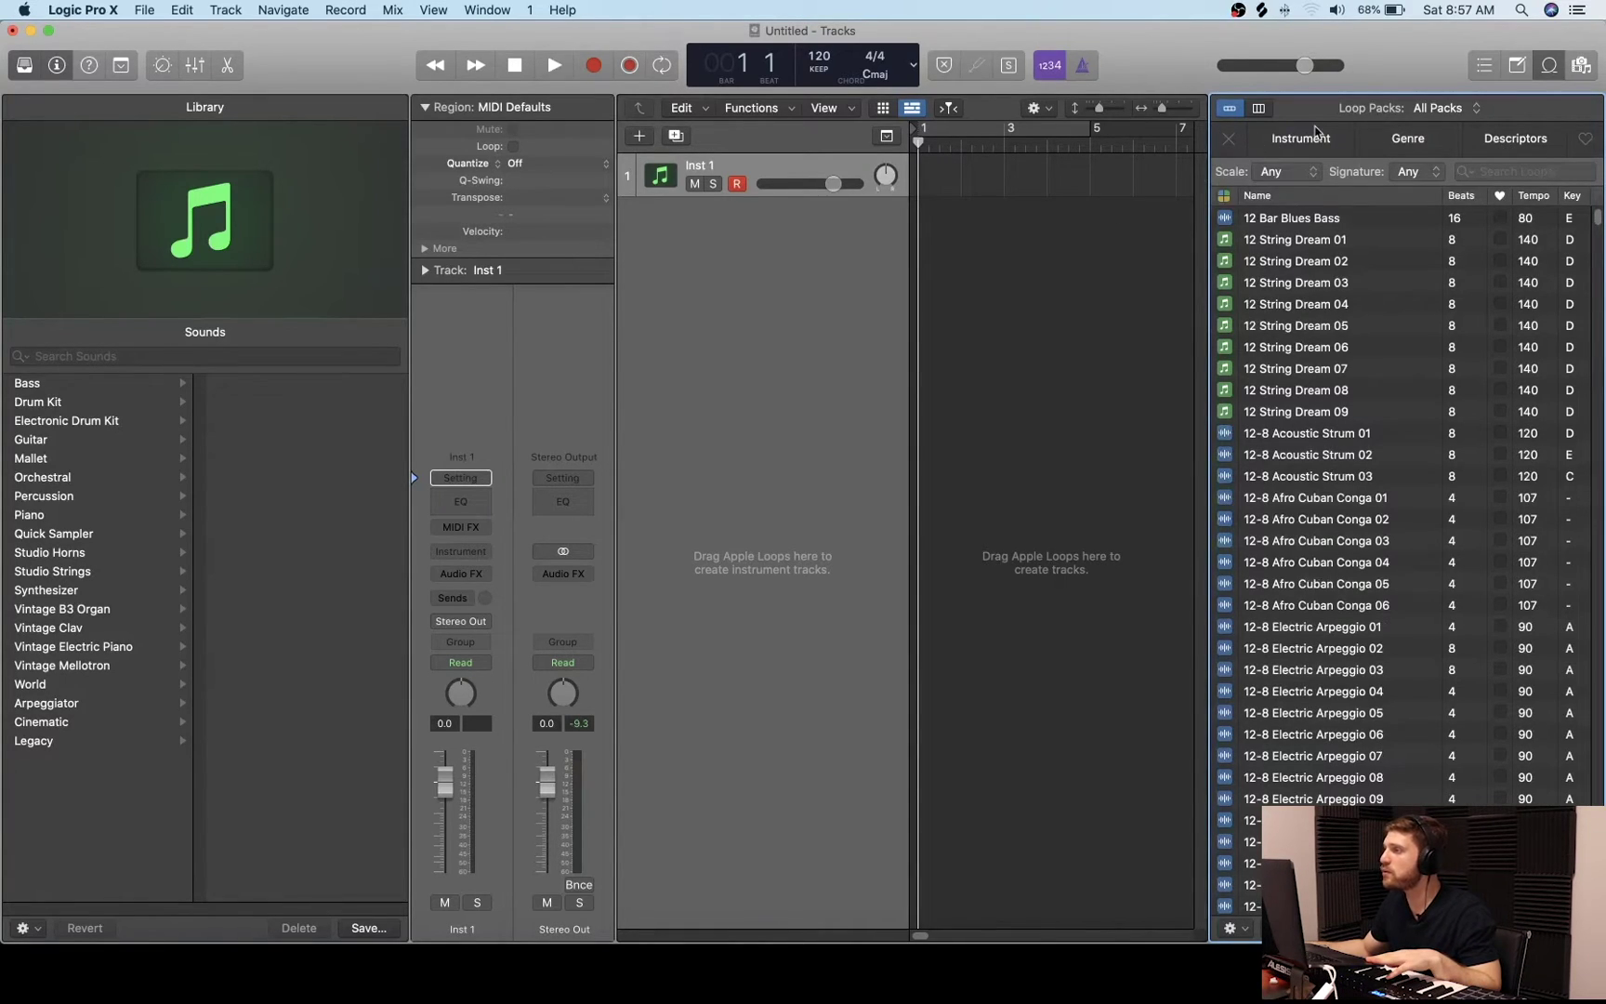
pyautogui.click(1312, 137)
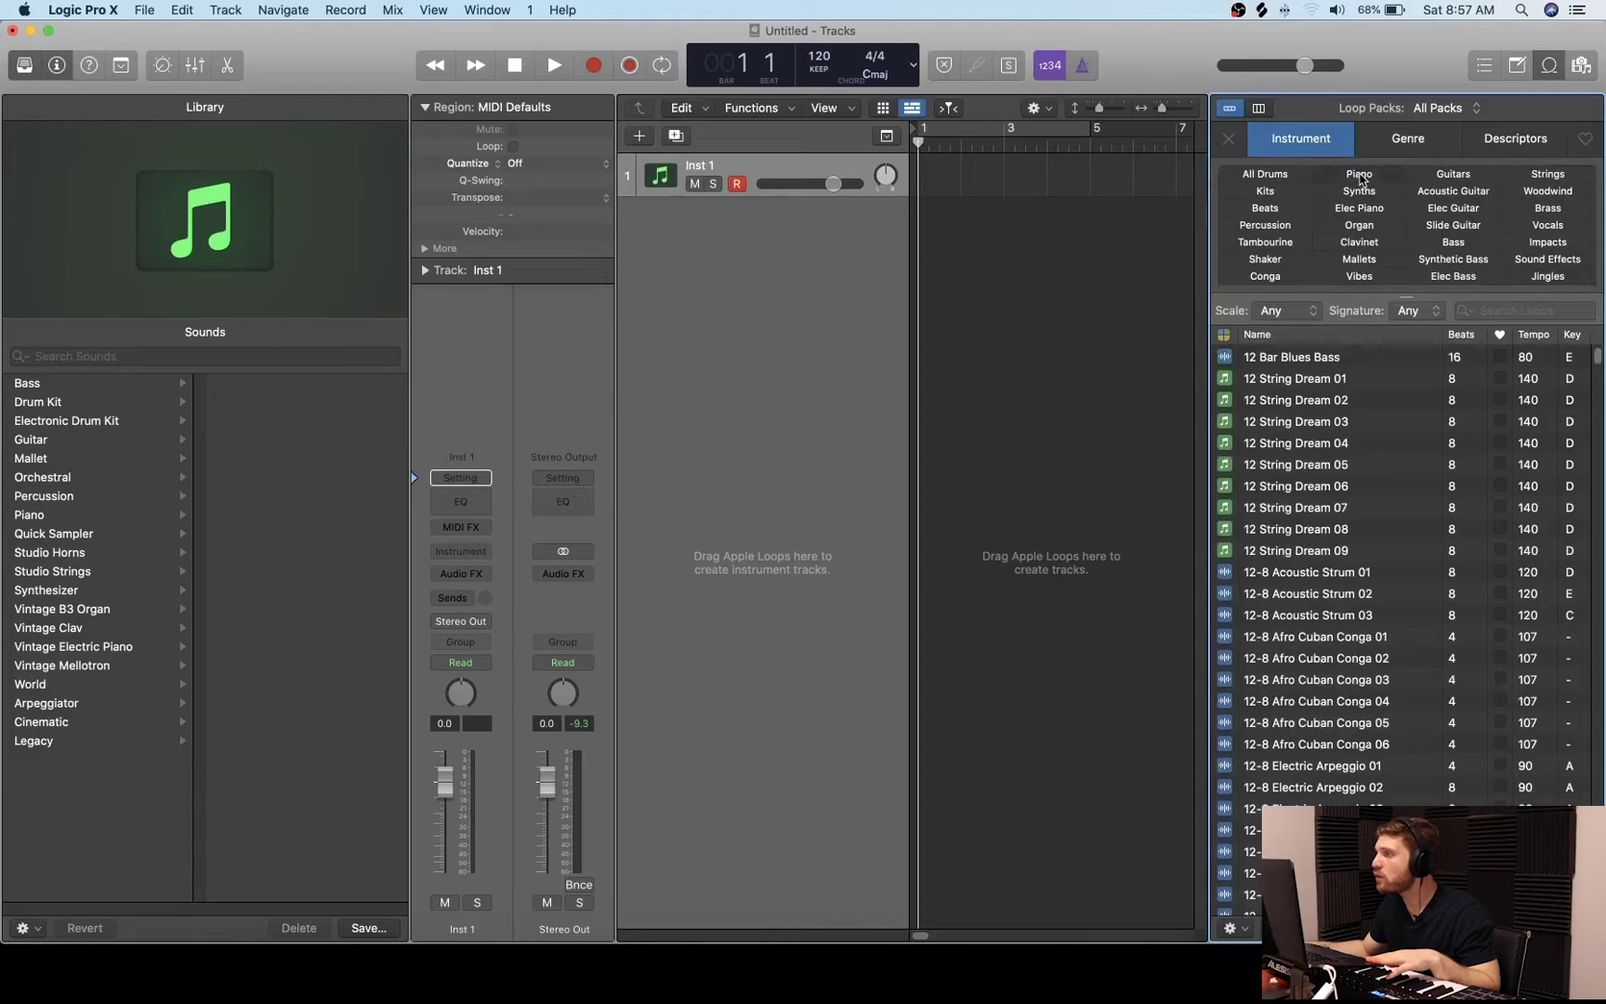
pyautogui.click(1360, 176)
pyautogui.click(1422, 147)
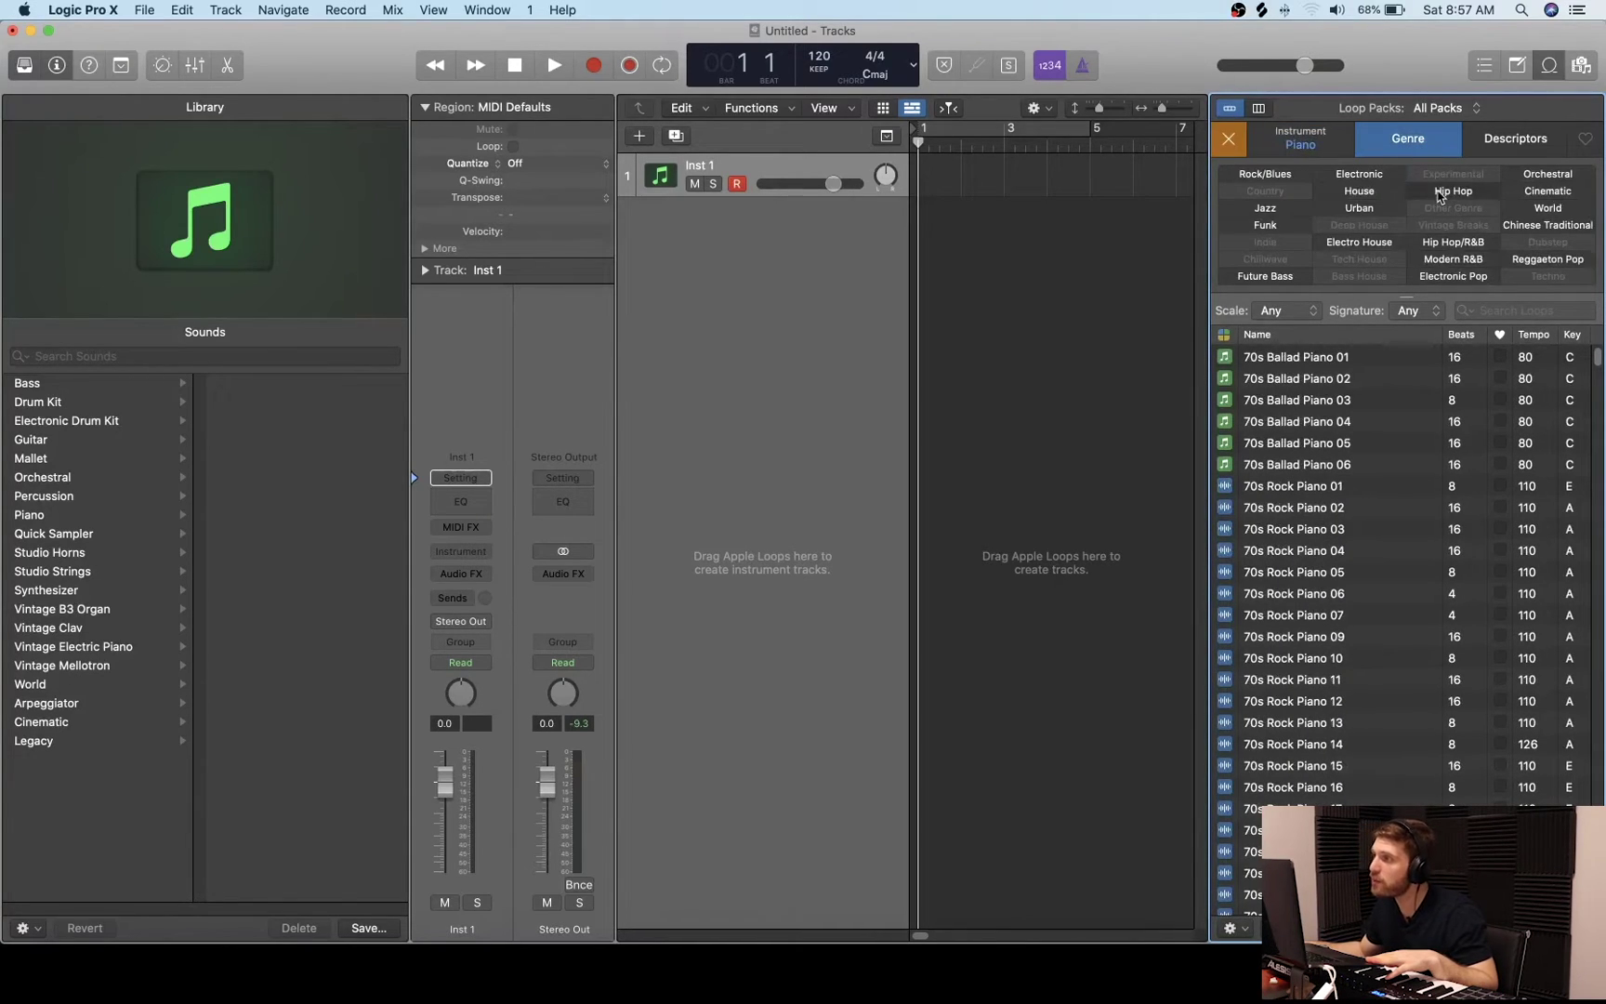
pyautogui.click(1439, 192)
pyautogui.click(1516, 139)
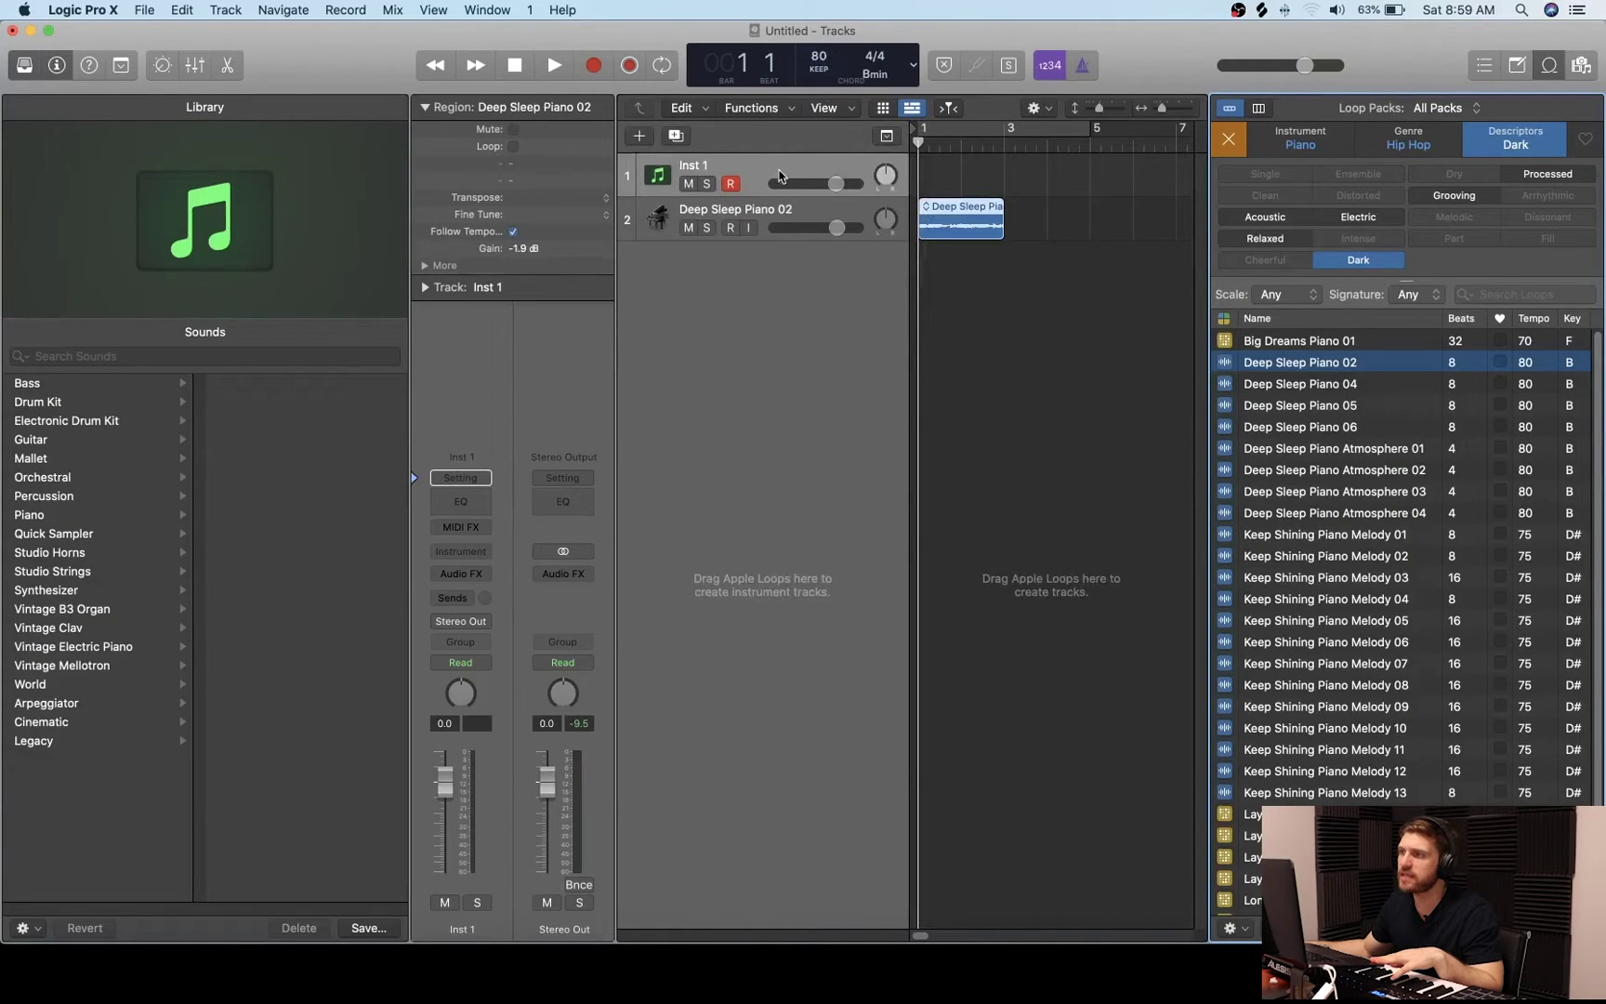
# - Select the empty Inst 1 track
pyautogui.click(781, 176)
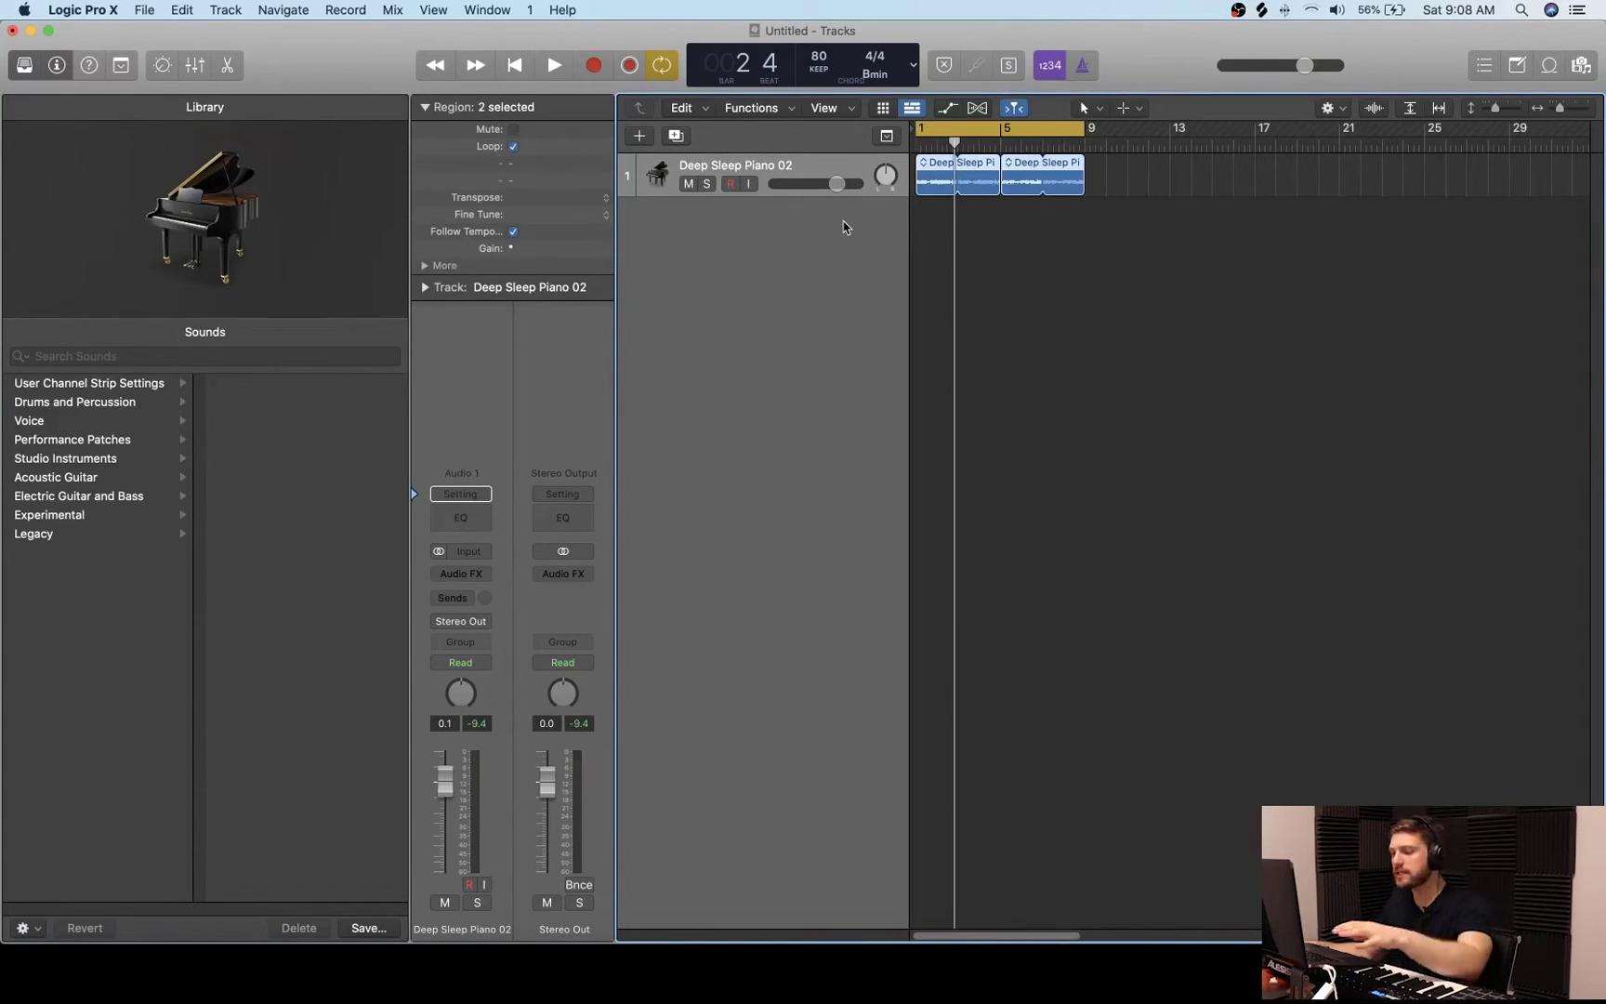
# - Add a second empty track and sort the loops by tempo, then key, to find Deep Sleep Synth Pad 04
pyautogui.doubleClick(844, 227)
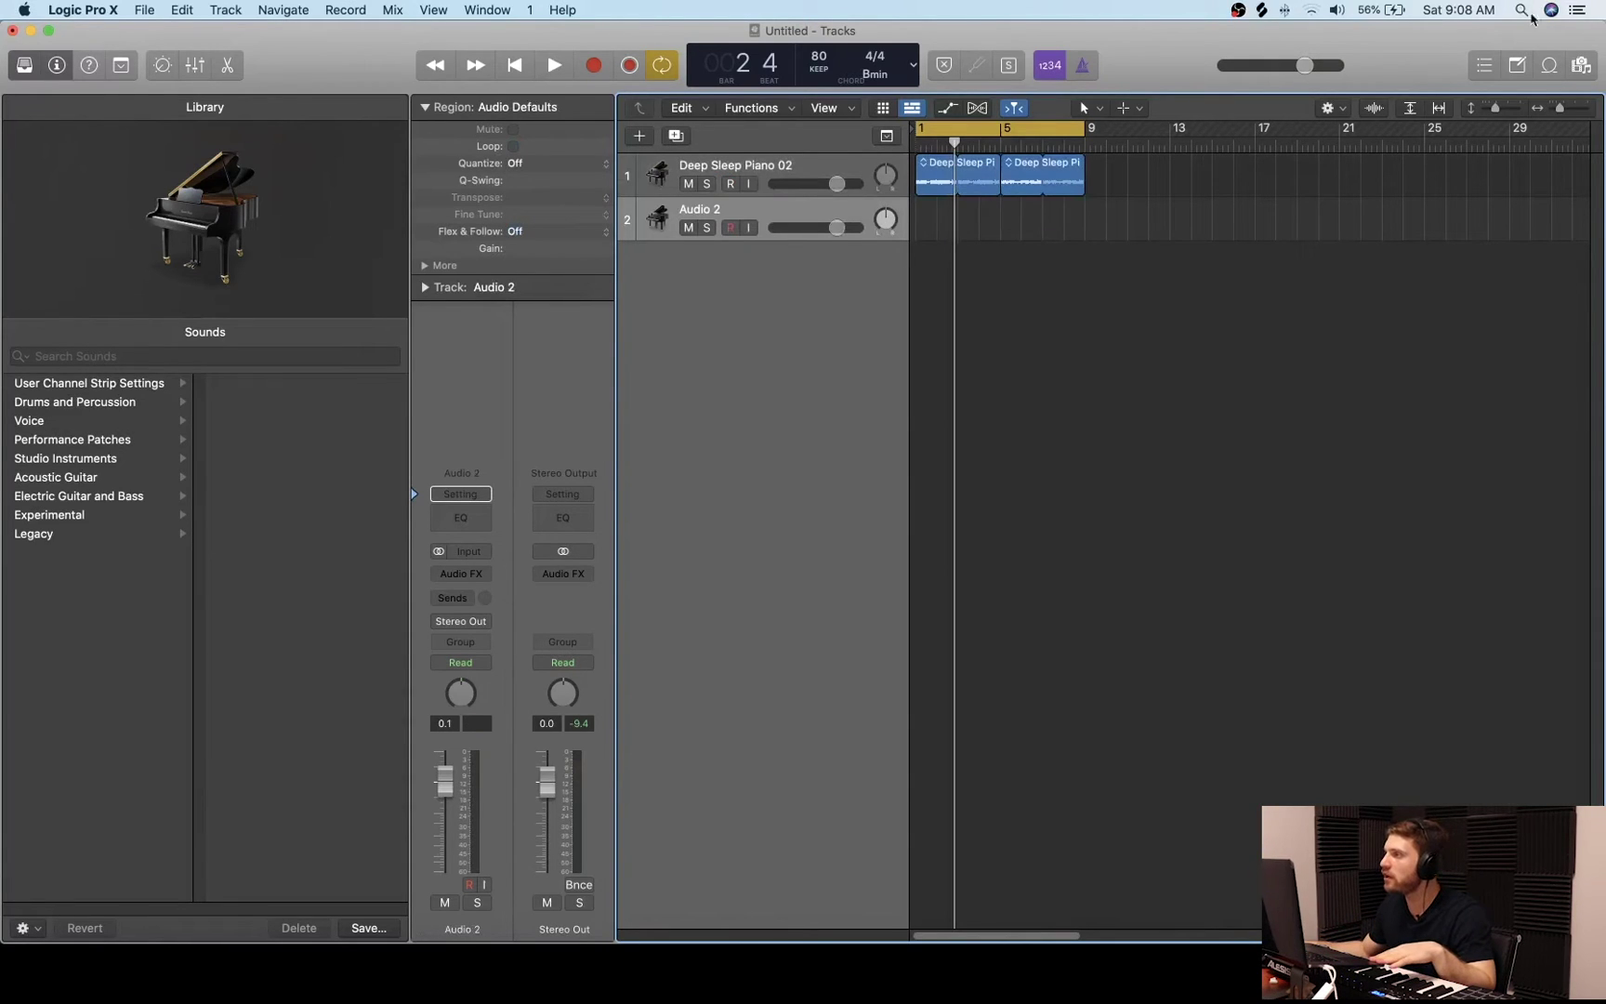
pyautogui.click(1548, 66)
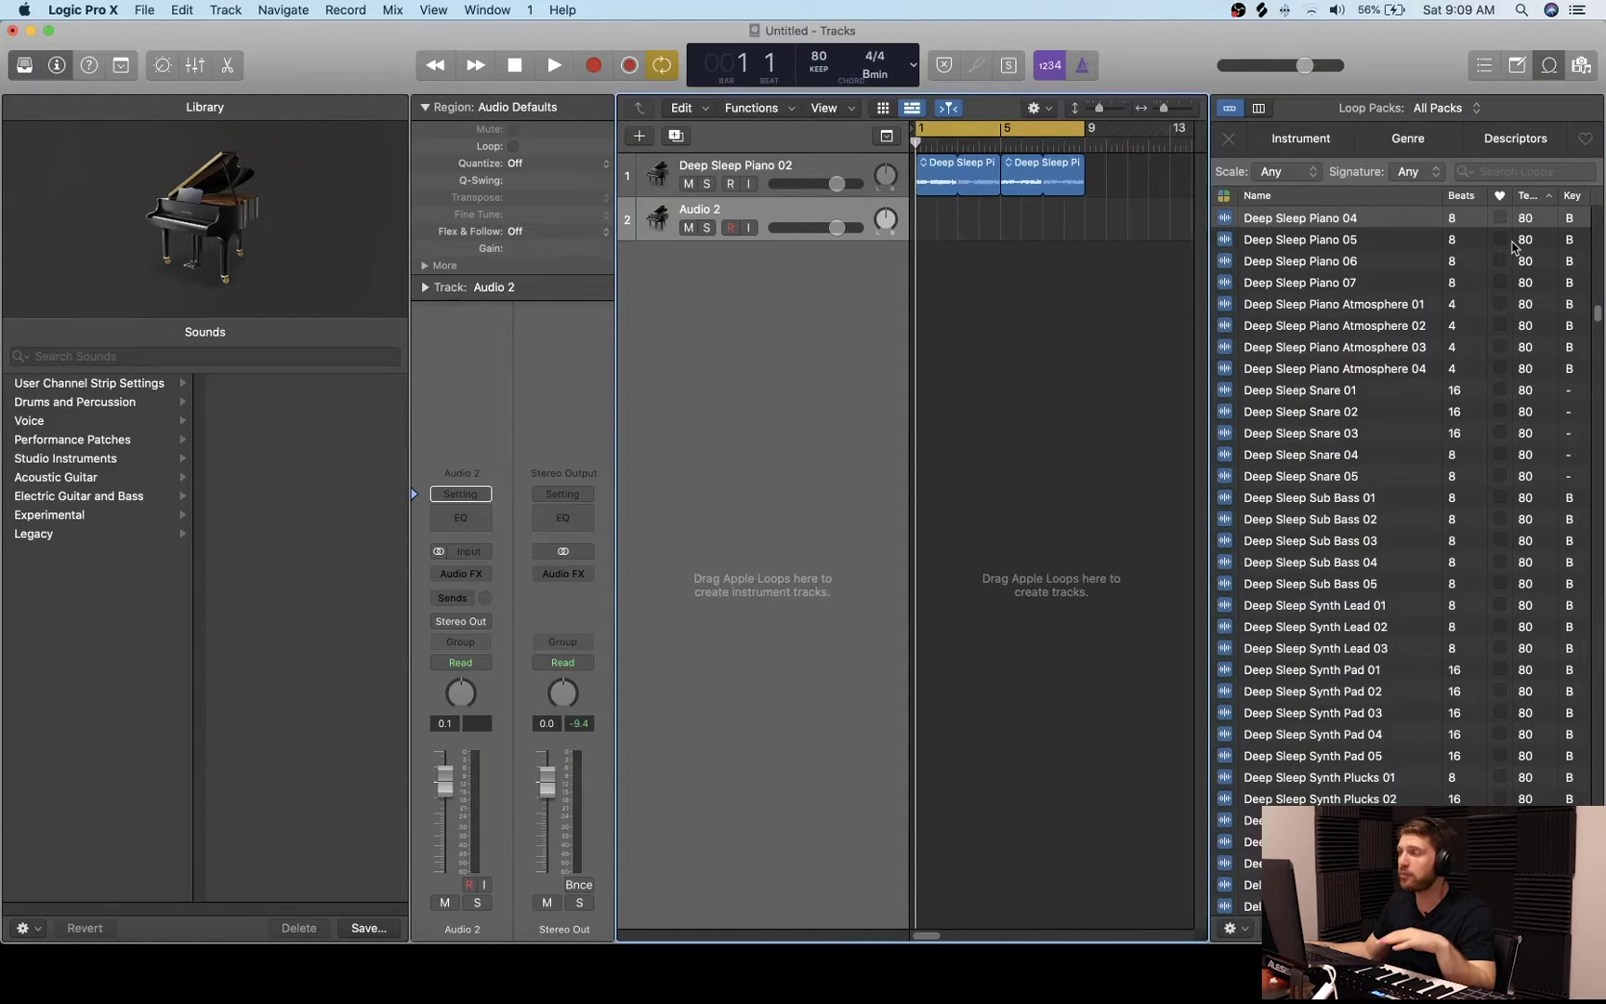
pyautogui.click(1532, 197)
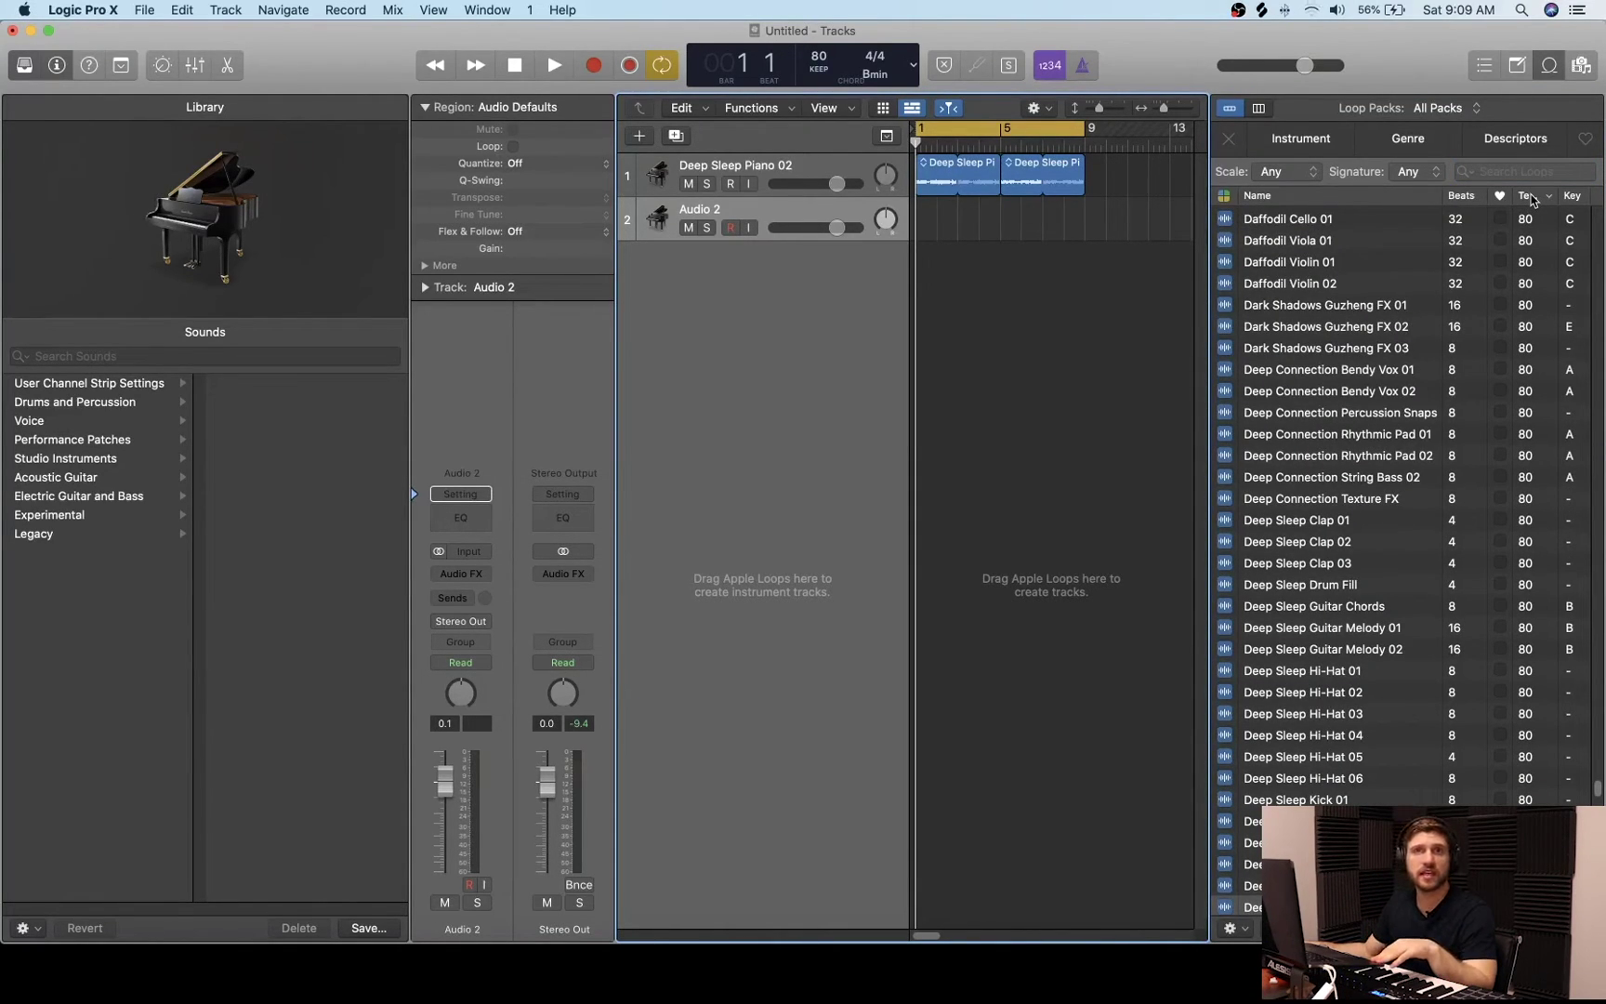
pyautogui.click(1532, 198)
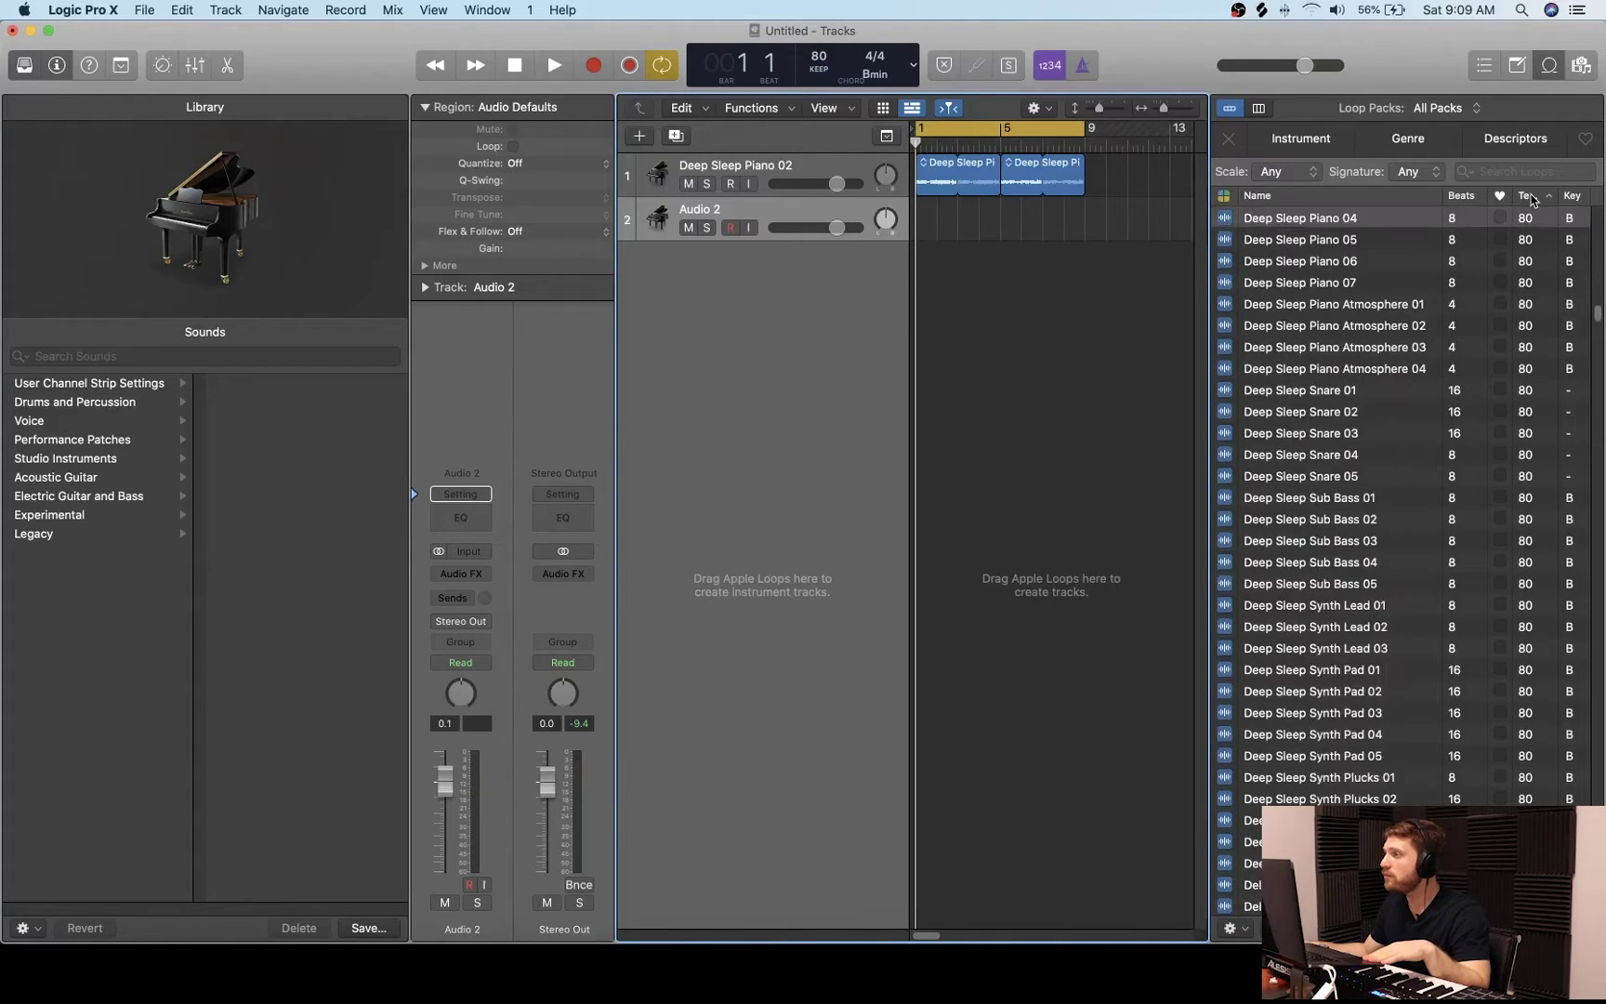
pyautogui.click(1577, 197)
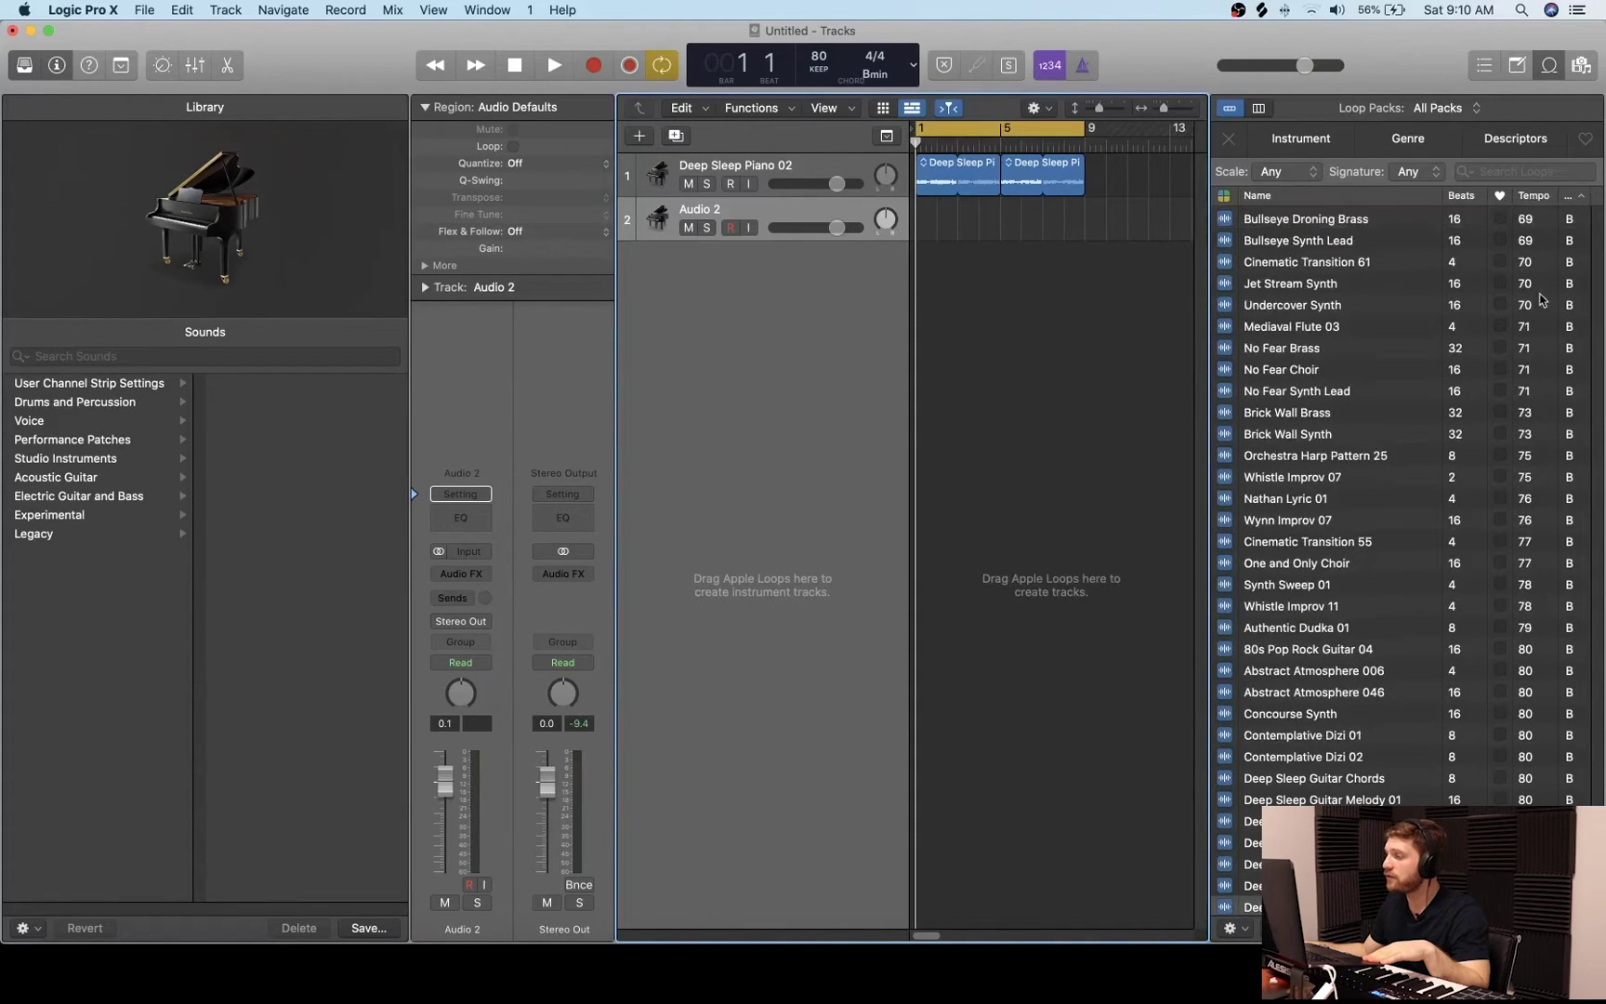
pyautogui.scroll(-3, 1465, 383)
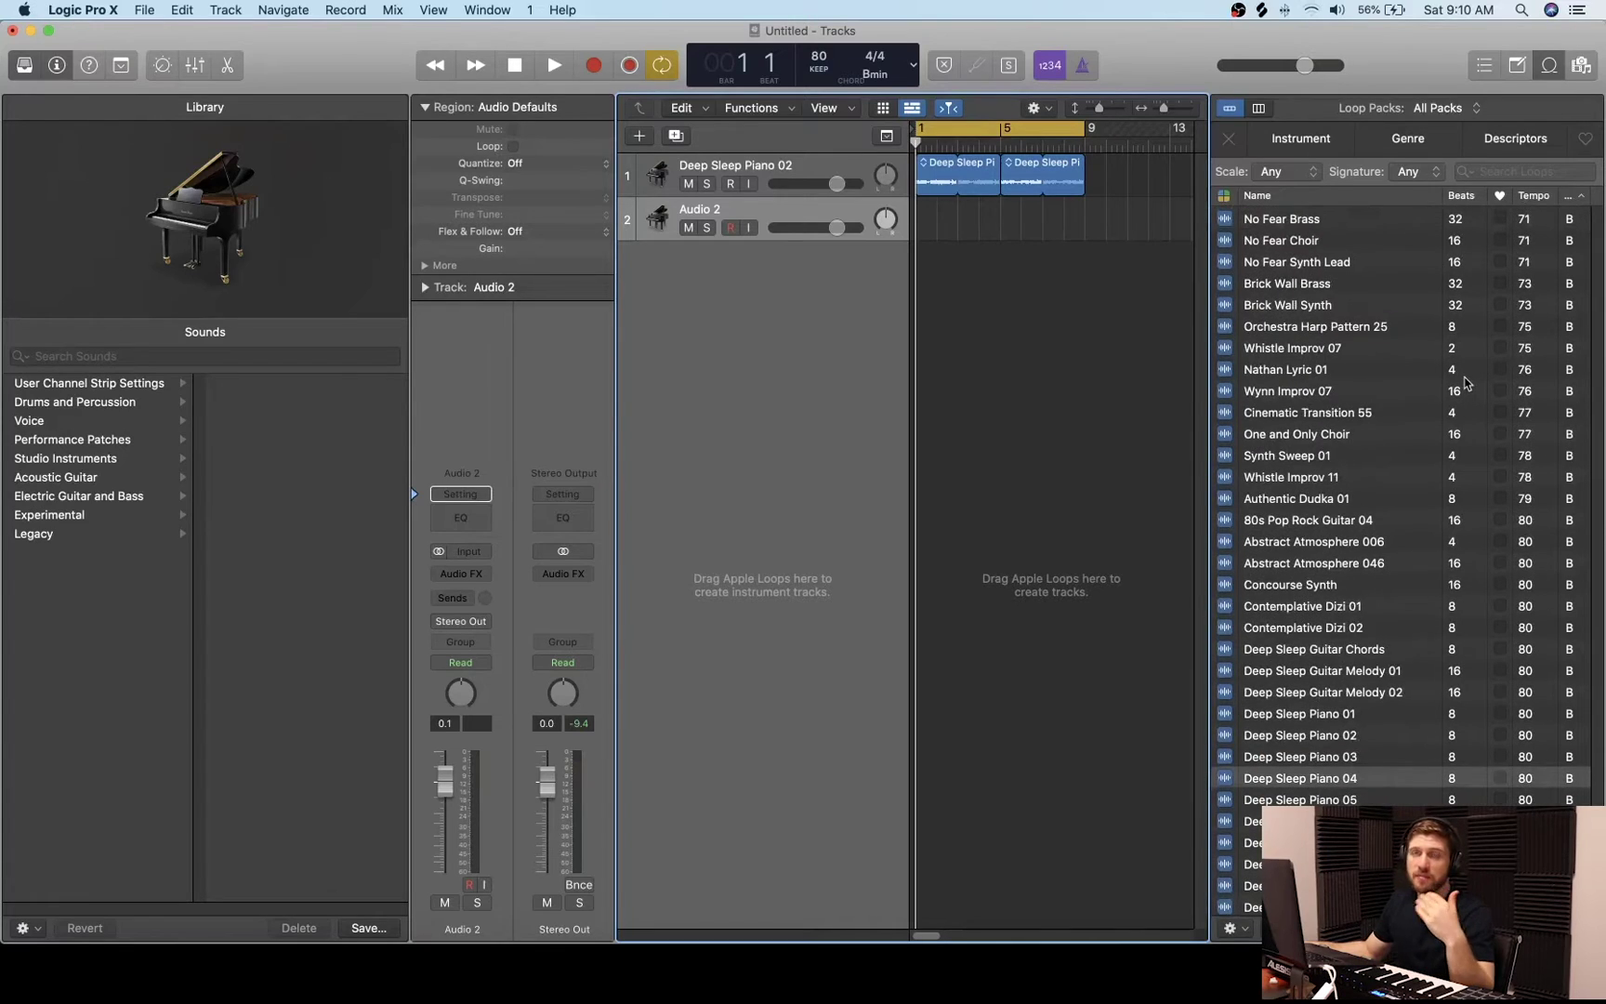
pyautogui.scroll(-4, 1465, 383)
pyautogui.scroll(-4, 1465, 383)
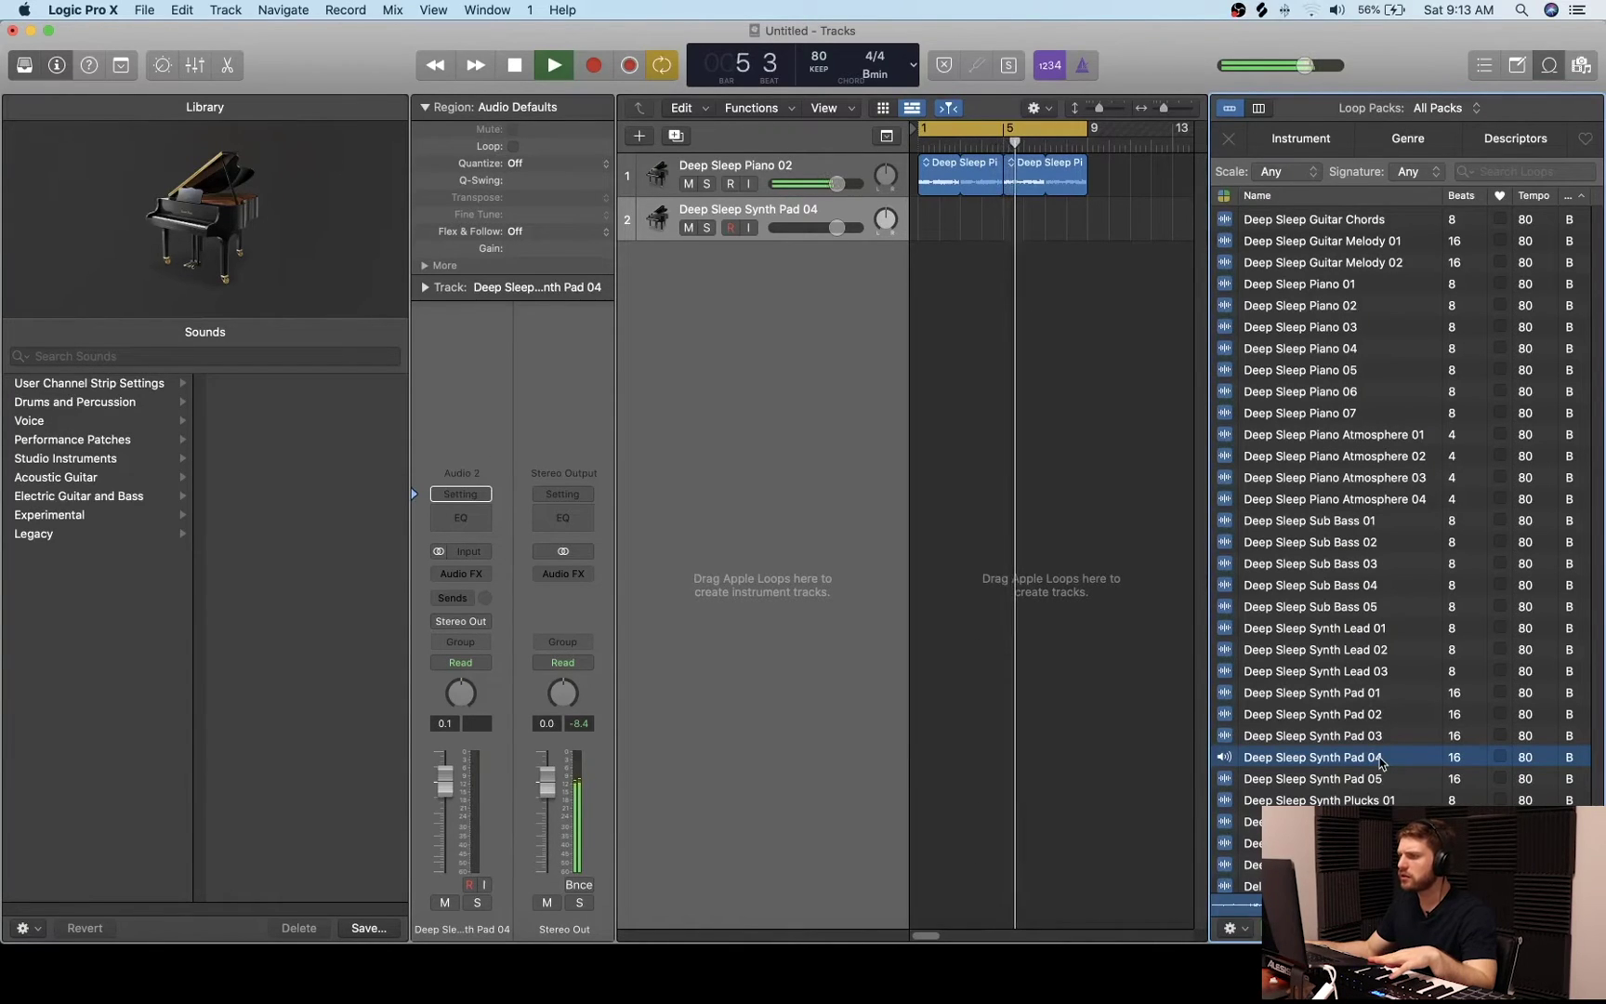
# - Place Deep Sleep Synth Pad 04 on track 2 and Deep Sleep Sub Bass 01 on track 3, then play
pyautogui.moveTo(1381, 760); pyautogui.dragTo(948, 239)
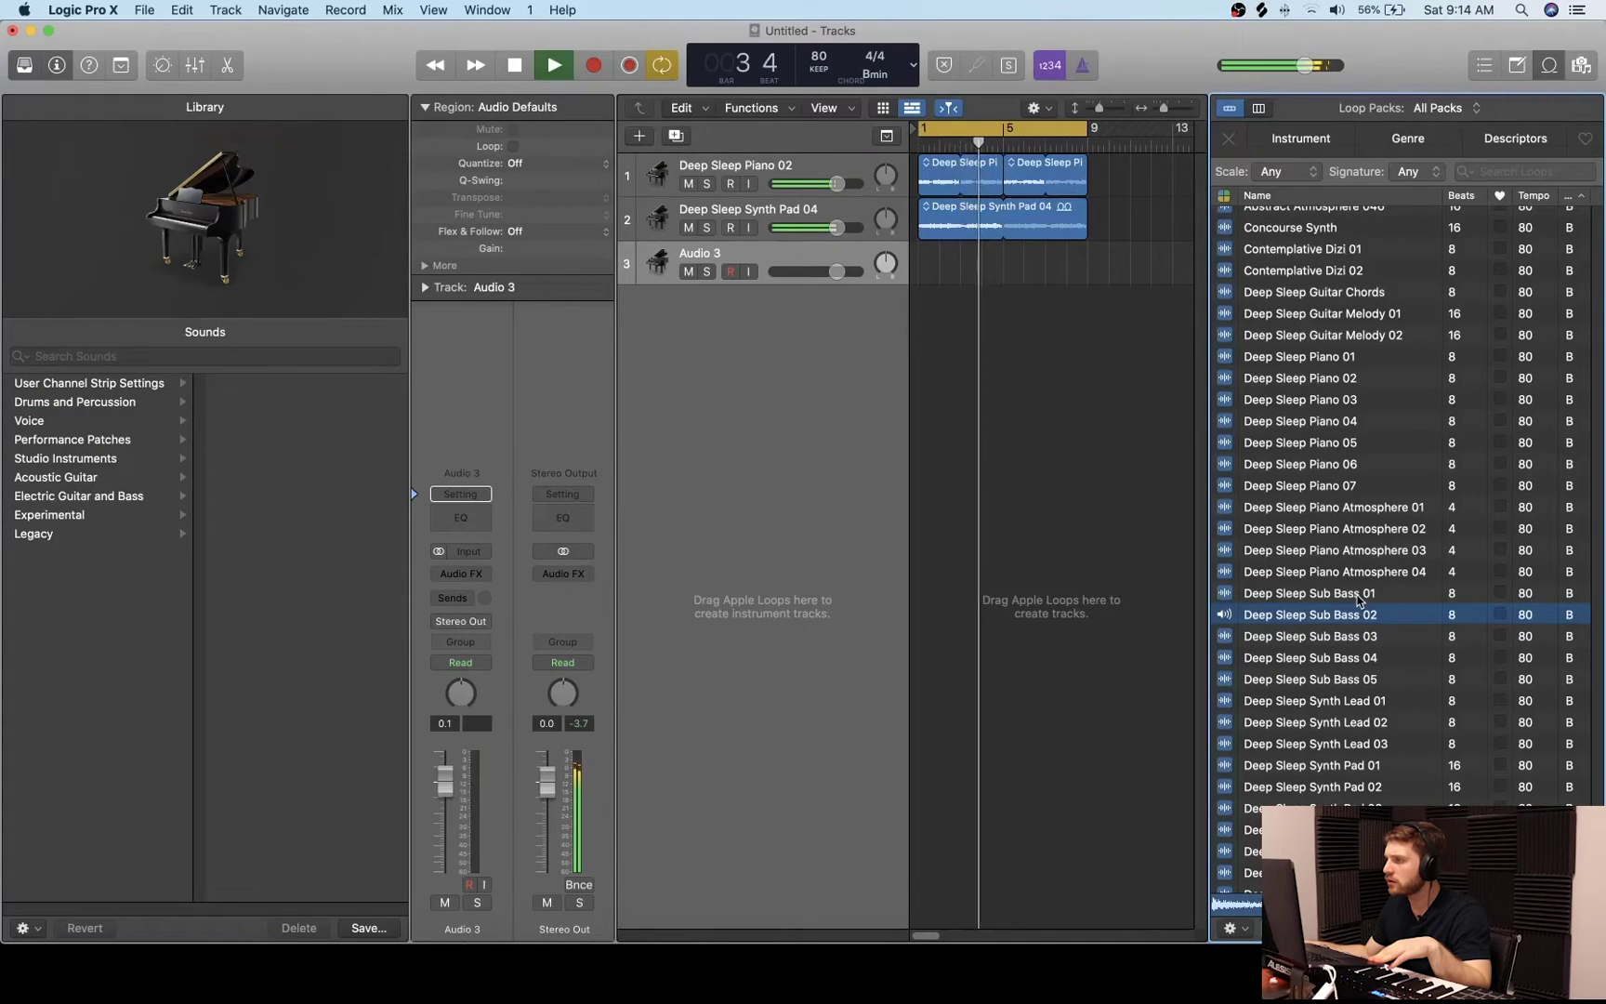
pyautogui.click(1360, 595)
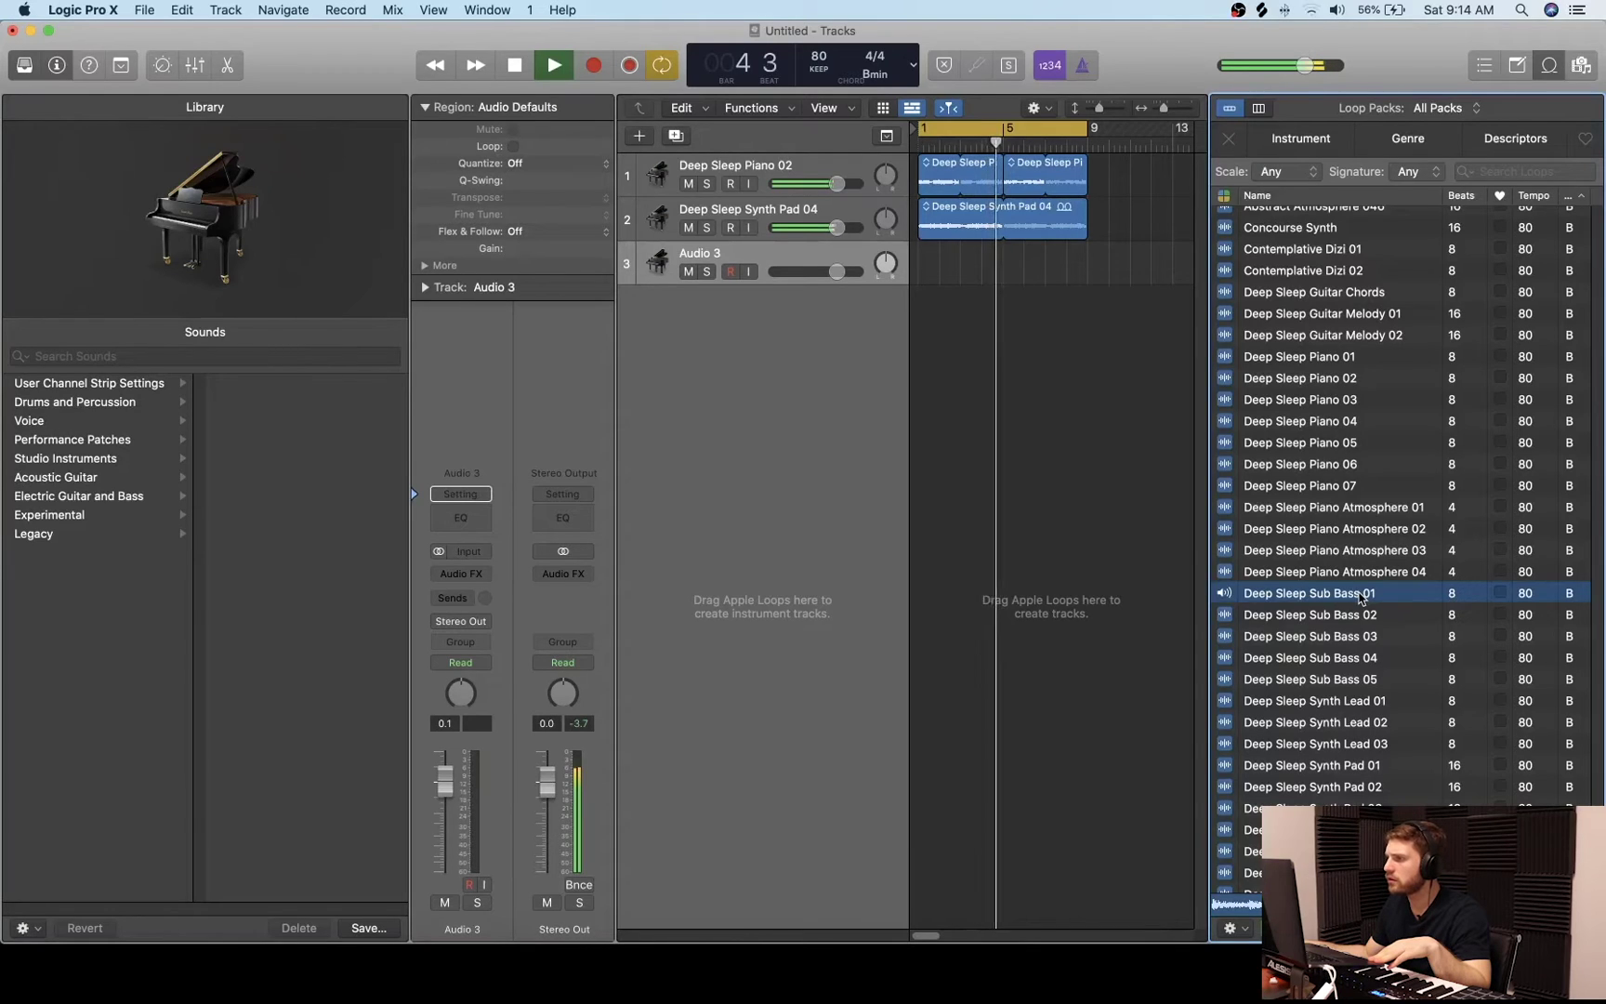
pyautogui.click(1360, 597)
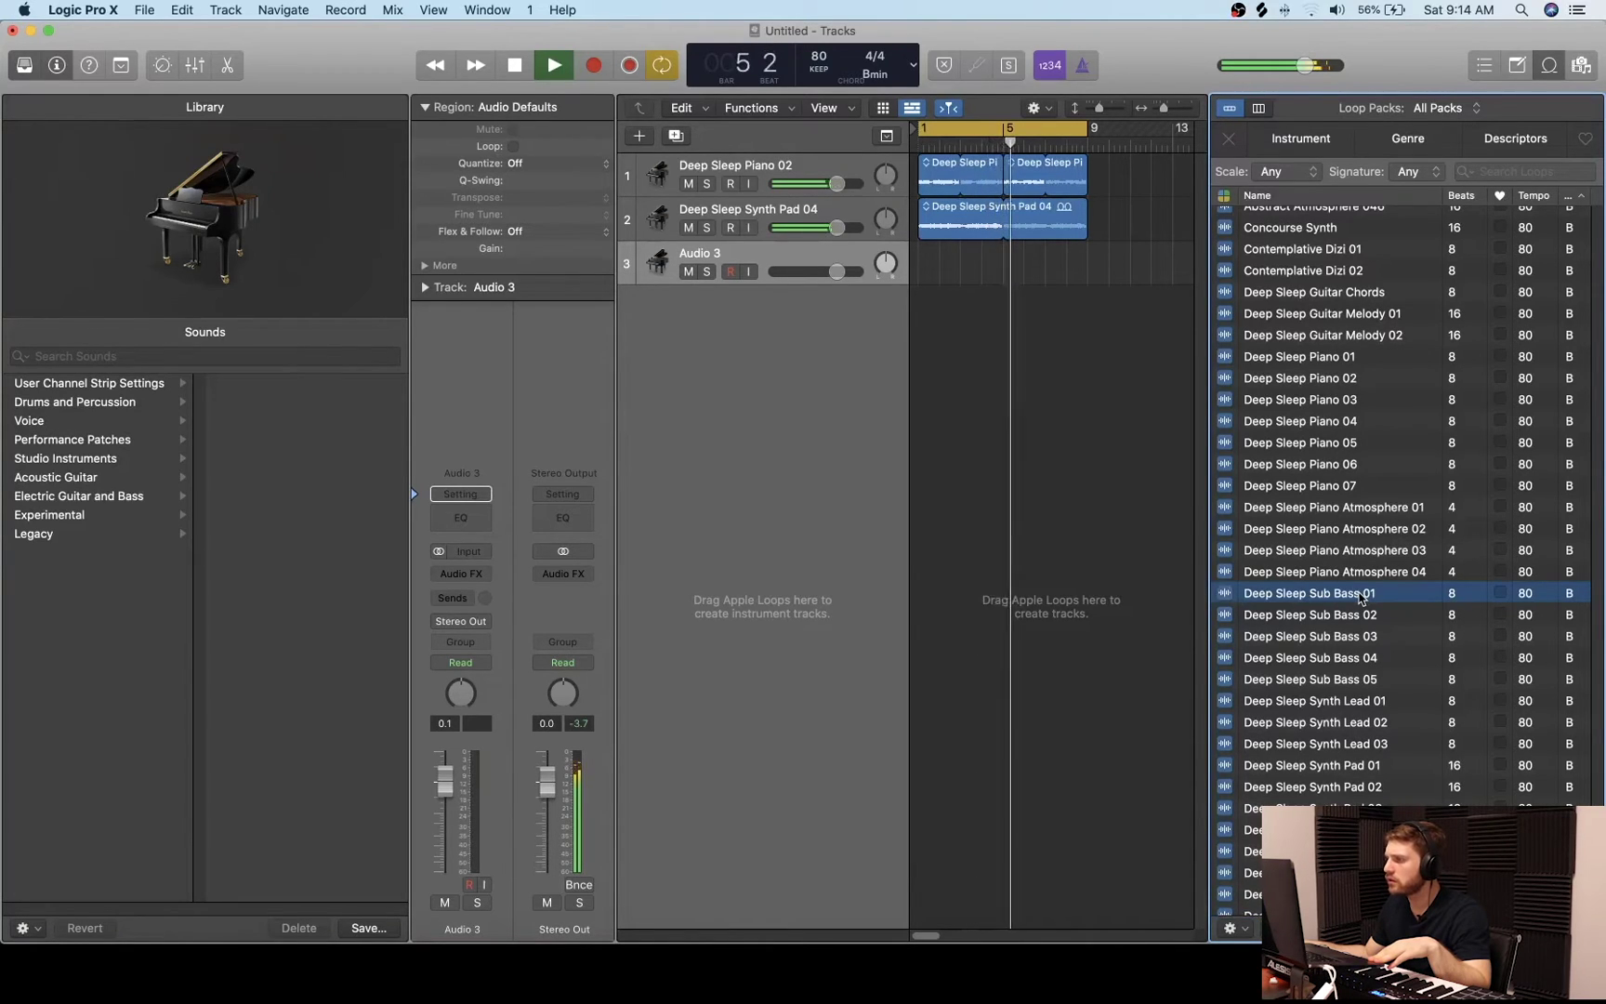
pyautogui.press('space')
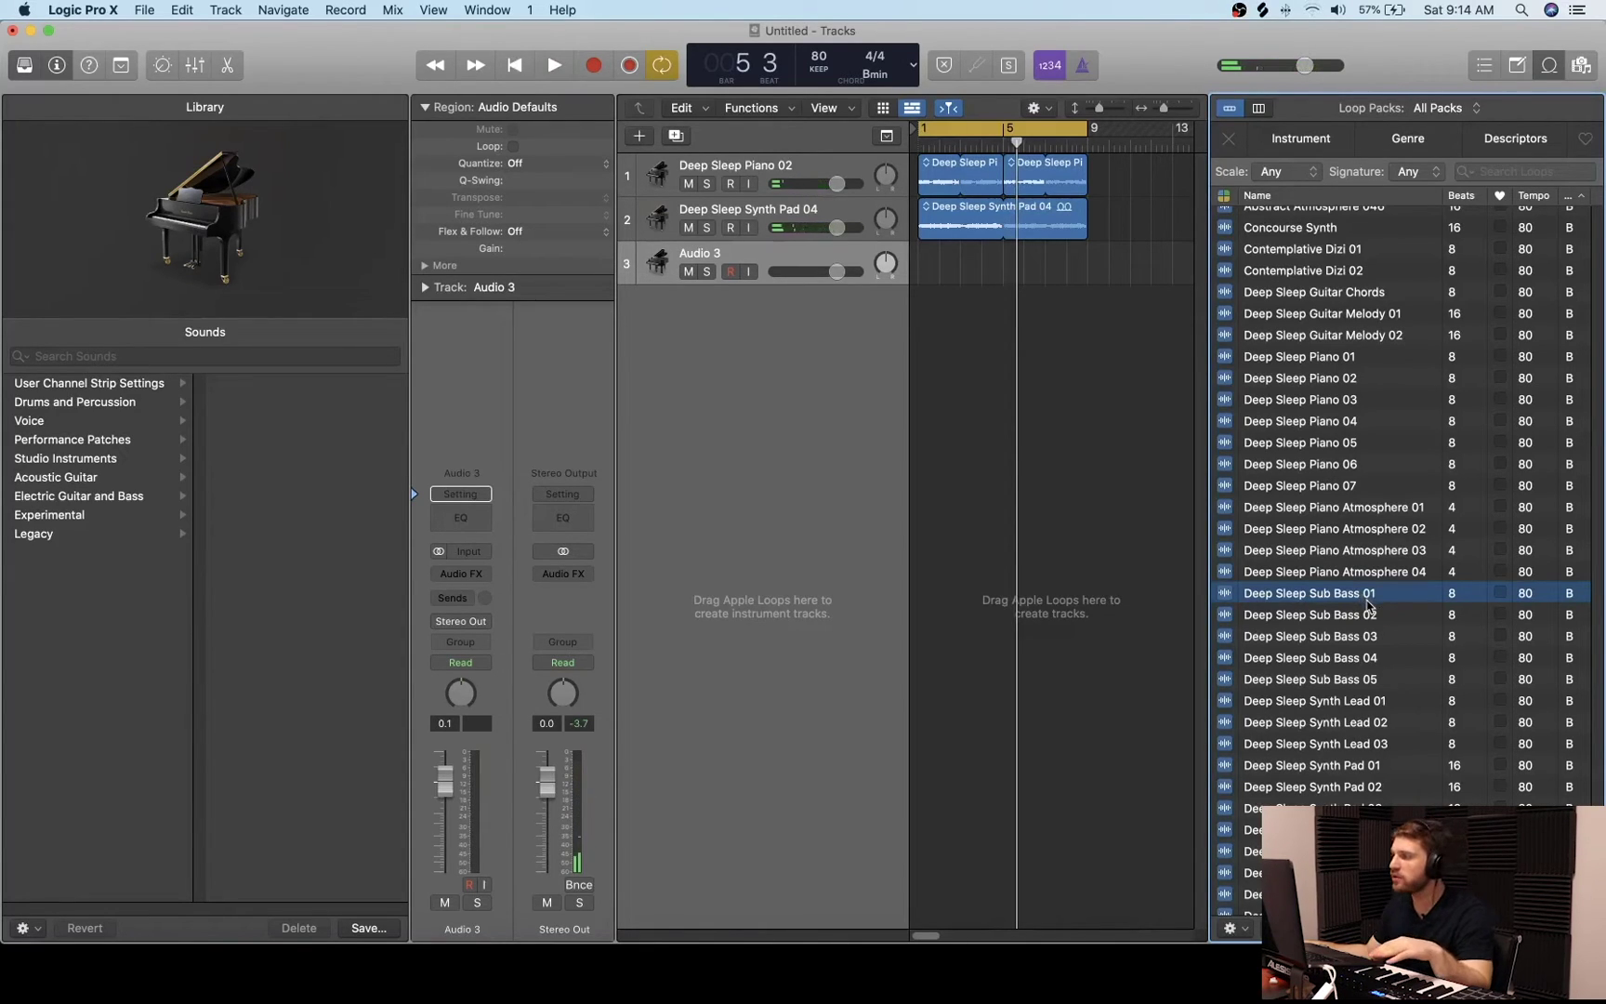
pyautogui.moveTo(1368, 603); pyautogui.dragTo(930, 265)
pyautogui.press('space')
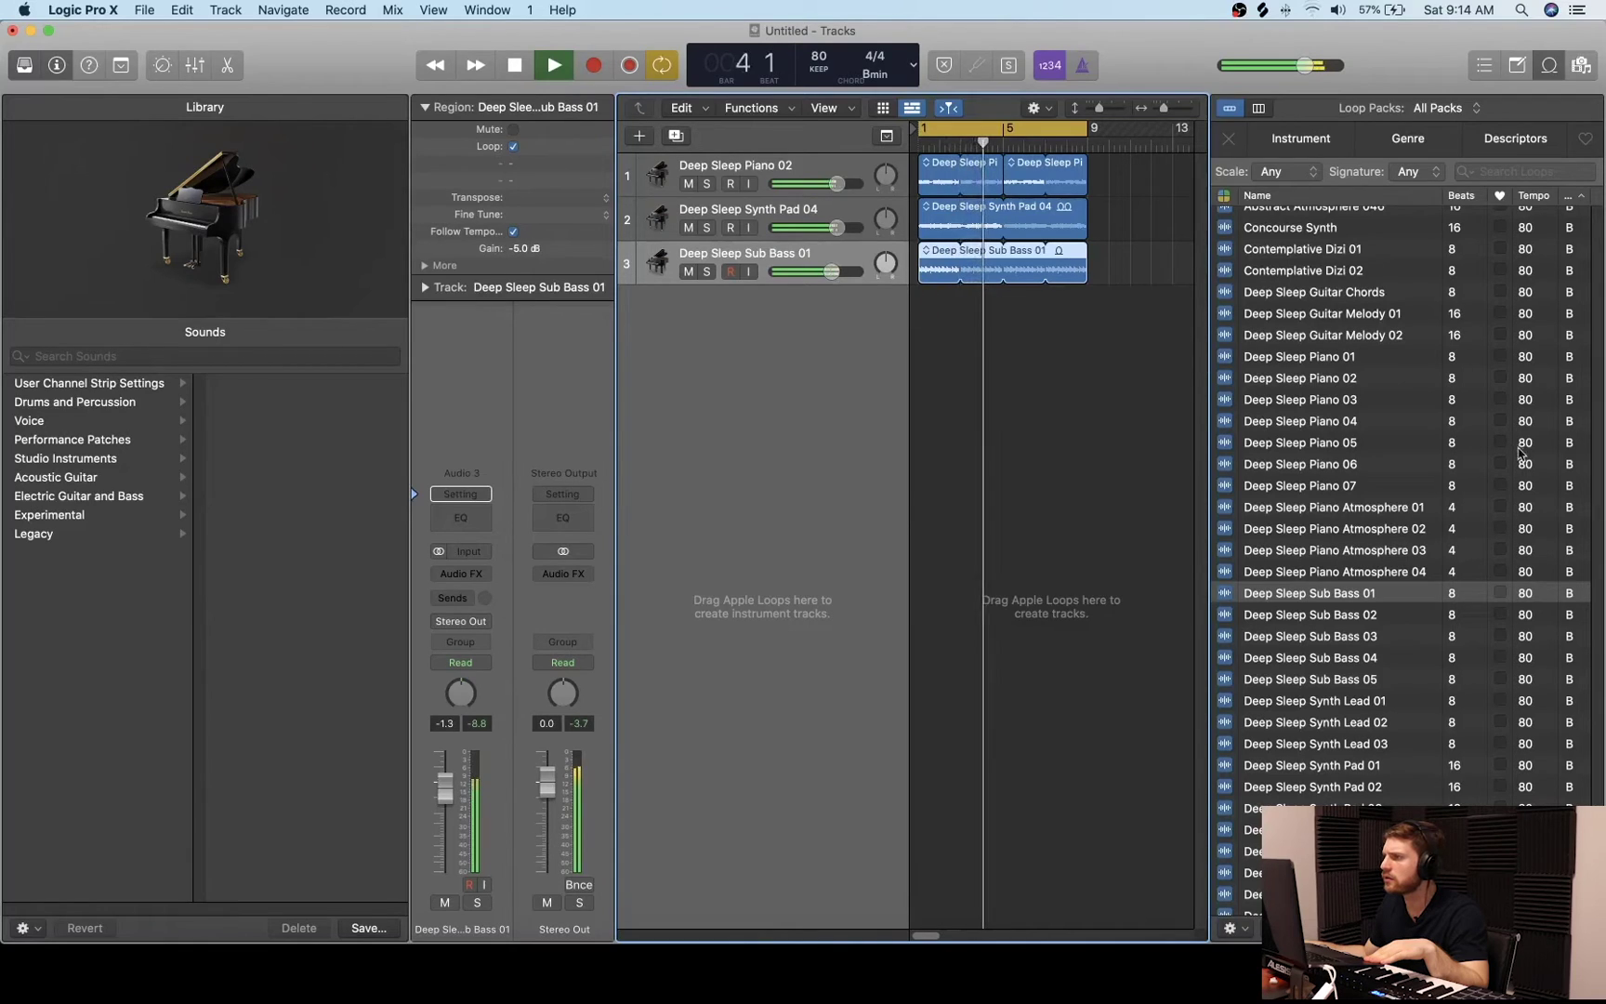
# - Adjust the synth pad track's volume and enable the high-cut band in the Hourglass Guitar Channel EQ
pyautogui.moveTo(837, 228); pyautogui.dragTo(832, 272)
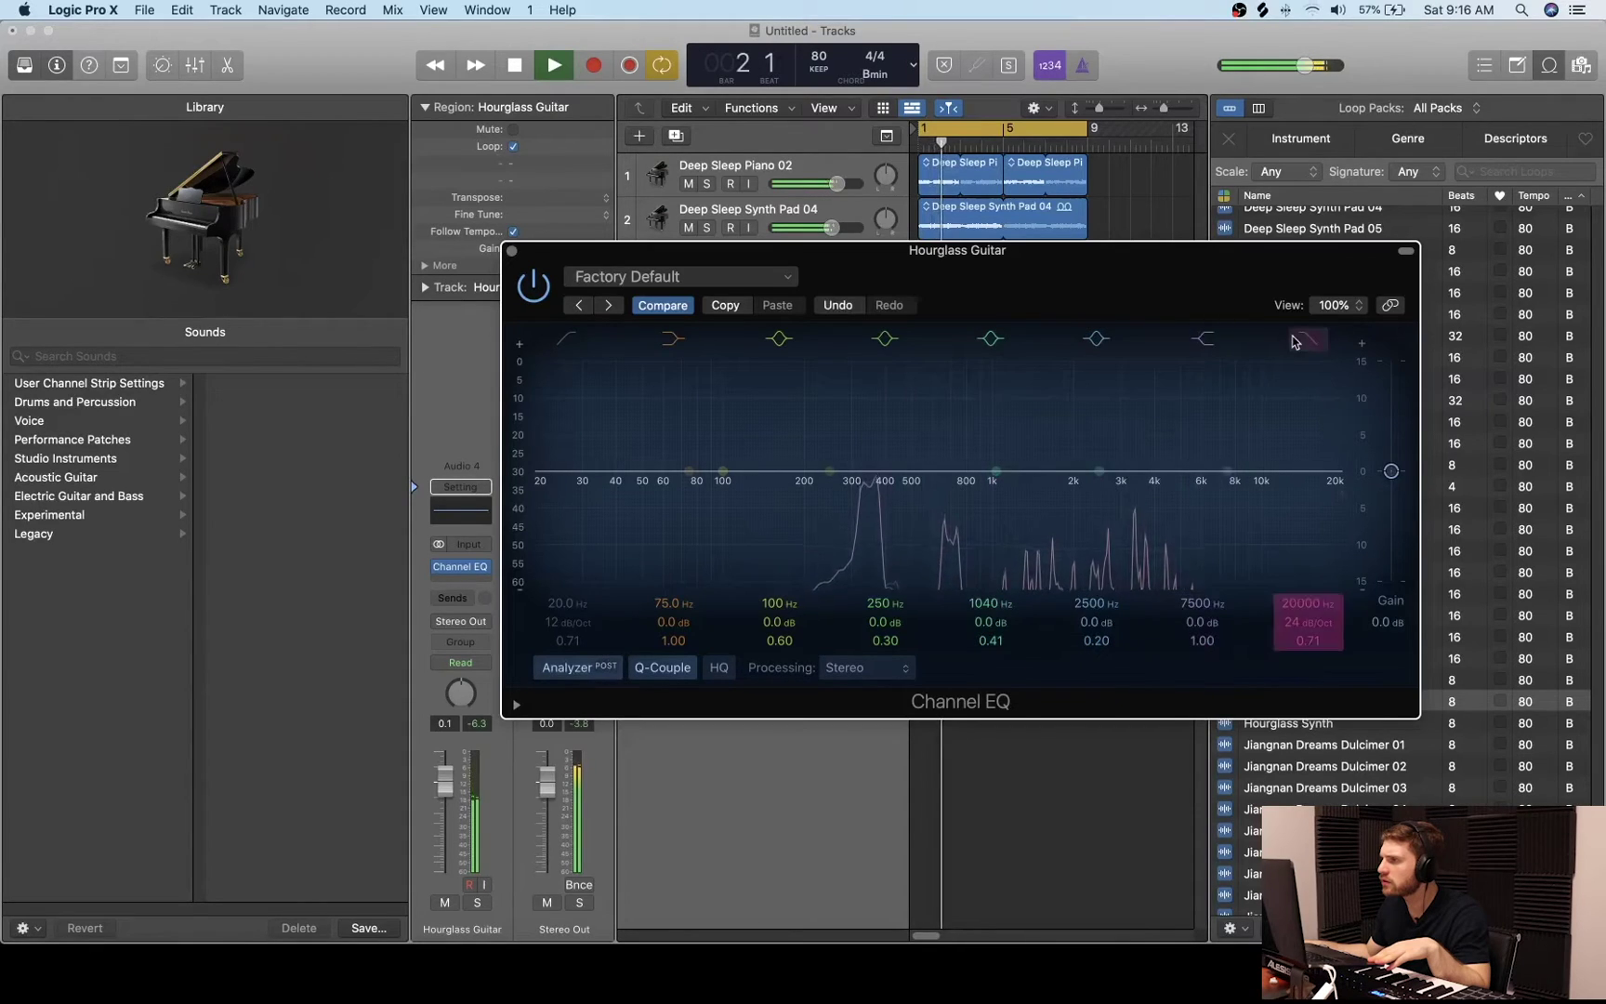
pyautogui.click(1292, 342)
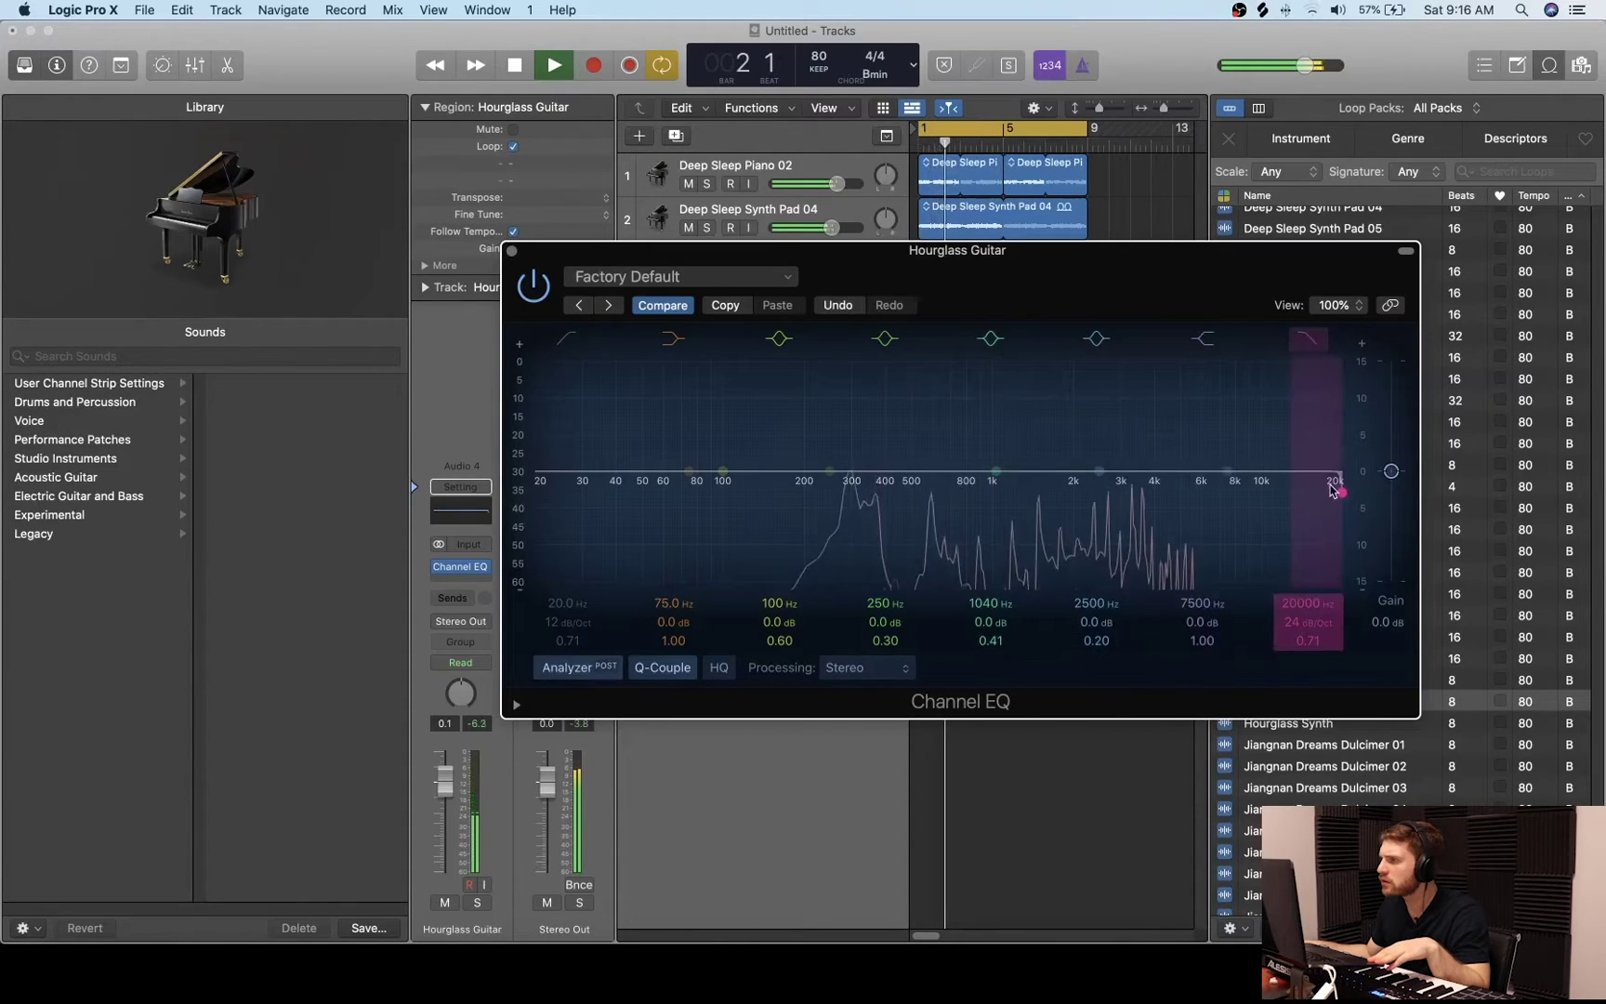
# - Set the Hourglass Guitar EQ high cut to about 2160 Hz and low cut to about 750 Hz
pyautogui.moveTo(1335, 471); pyautogui.dragTo(1080, 470)
pyautogui.click(566, 338)
pyautogui.moveTo(540, 470); pyautogui.dragTo(959, 470)
pyautogui.click(511, 251)
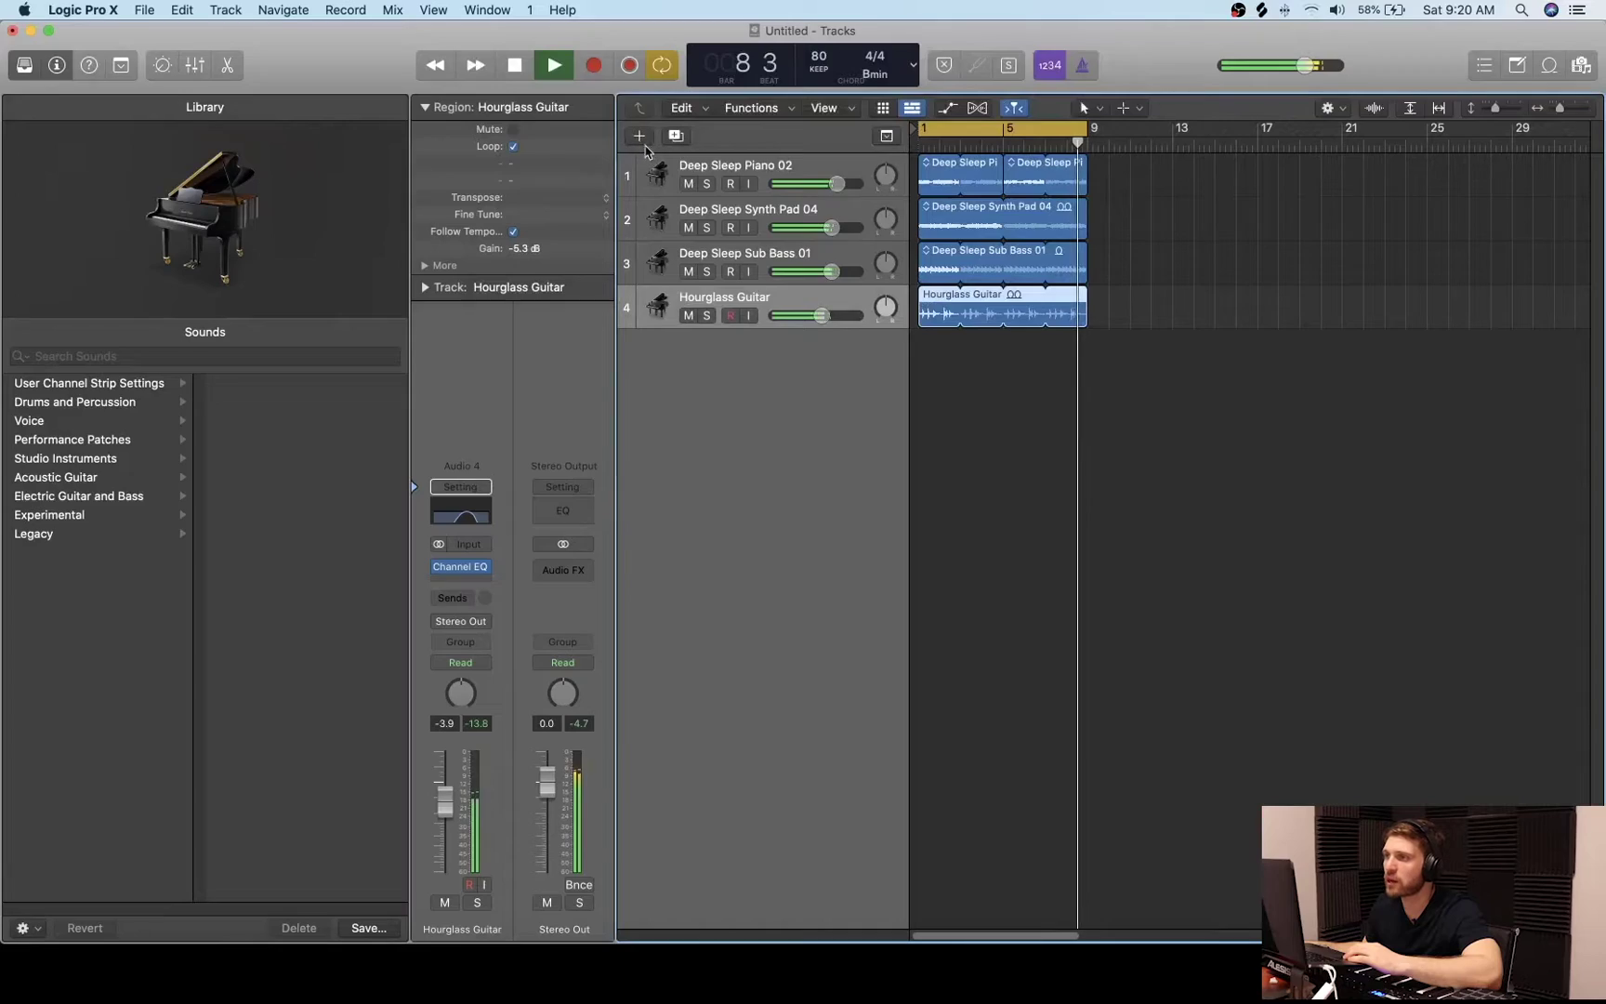
pyautogui.press('alt+super+n')
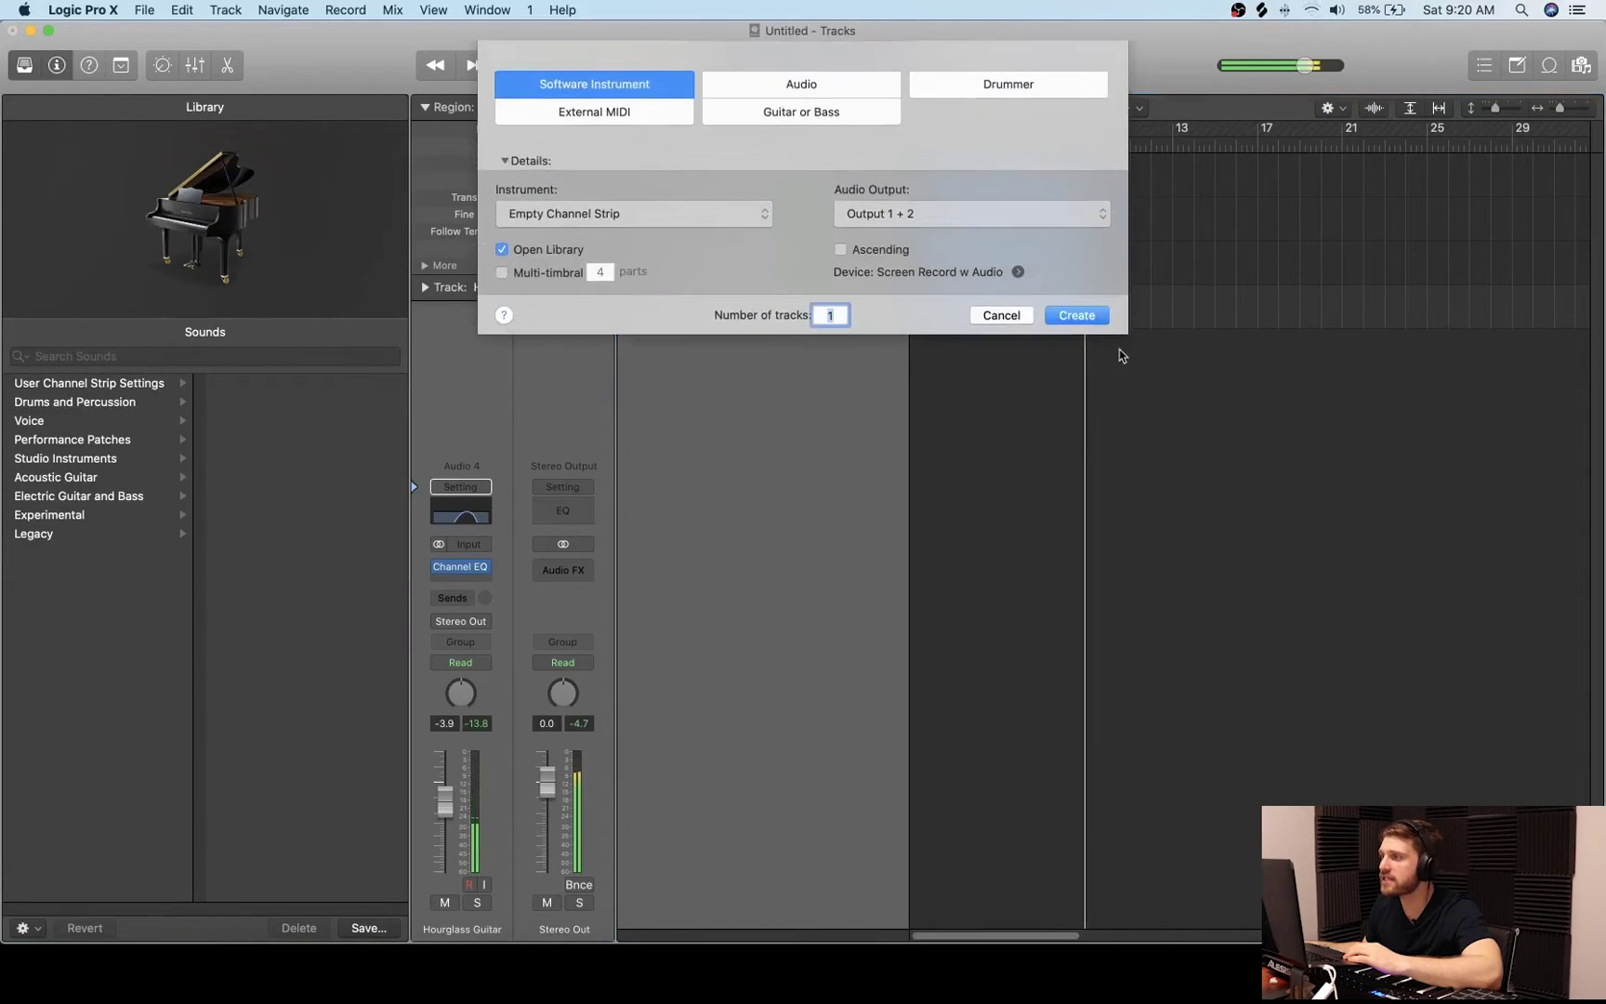
# - Create a software instrument track and browse Electronic Drum Kit > Kit Pieces > Hi-Hats
pyautogui.click(1078, 316)
pyautogui.click(66, 420)
pyautogui.scroll(-10, 342, 635)
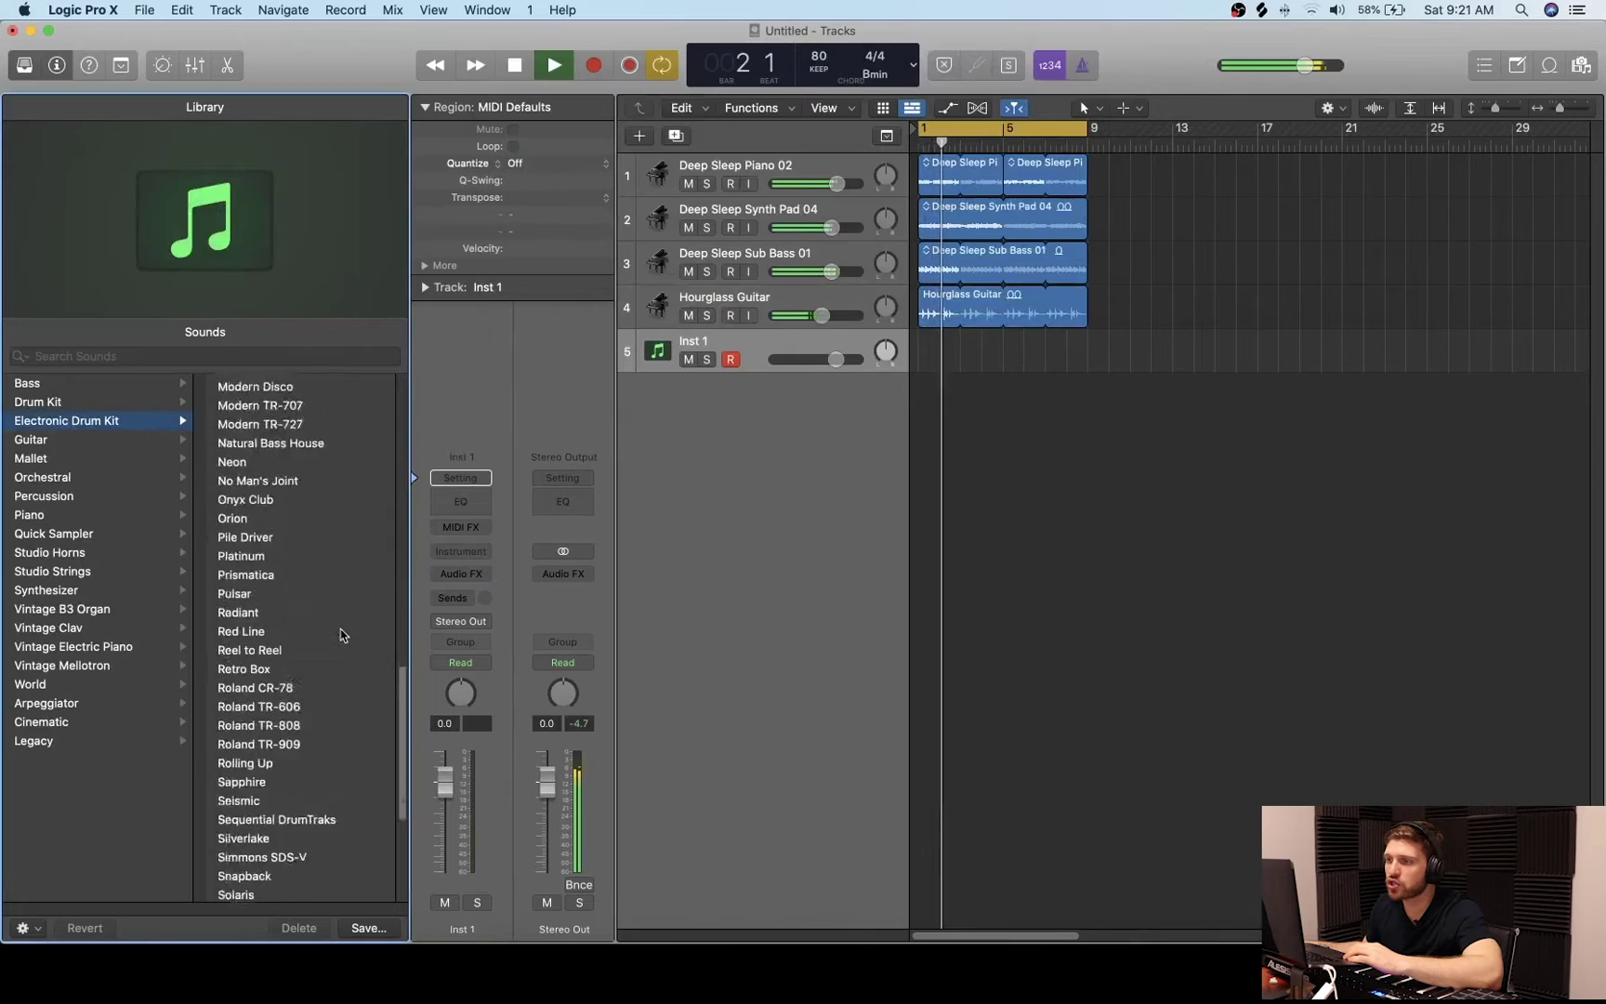
pyautogui.scroll(-5, 342, 635)
pyautogui.click(298, 681)
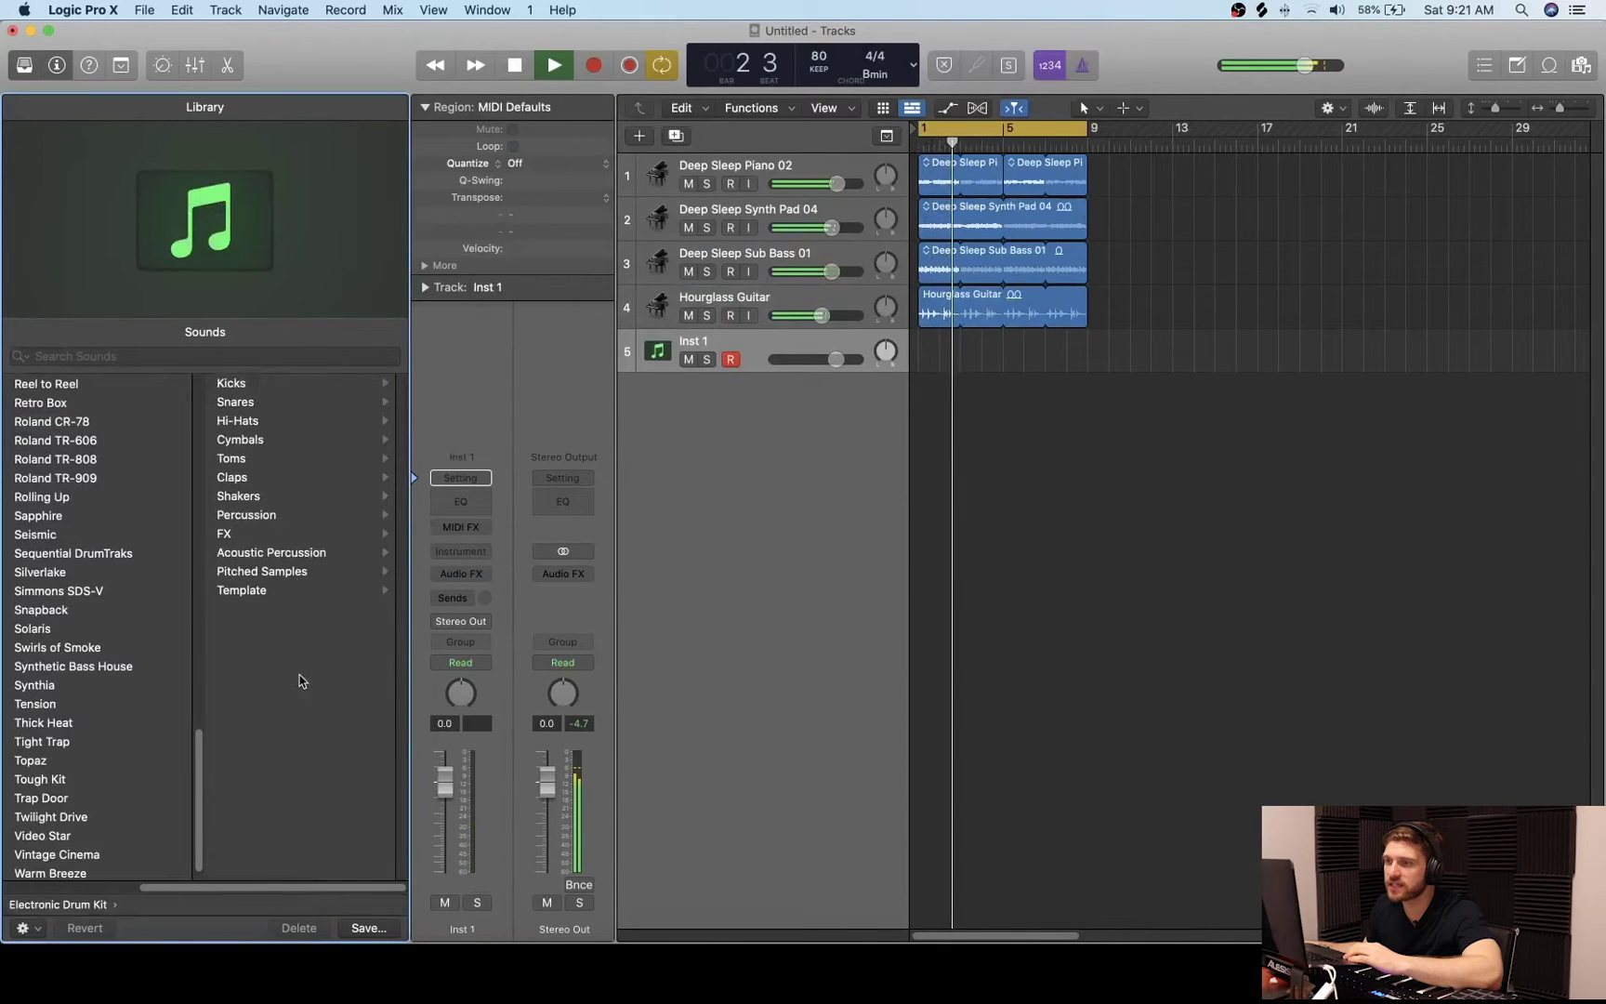
pyautogui.click(293, 420)
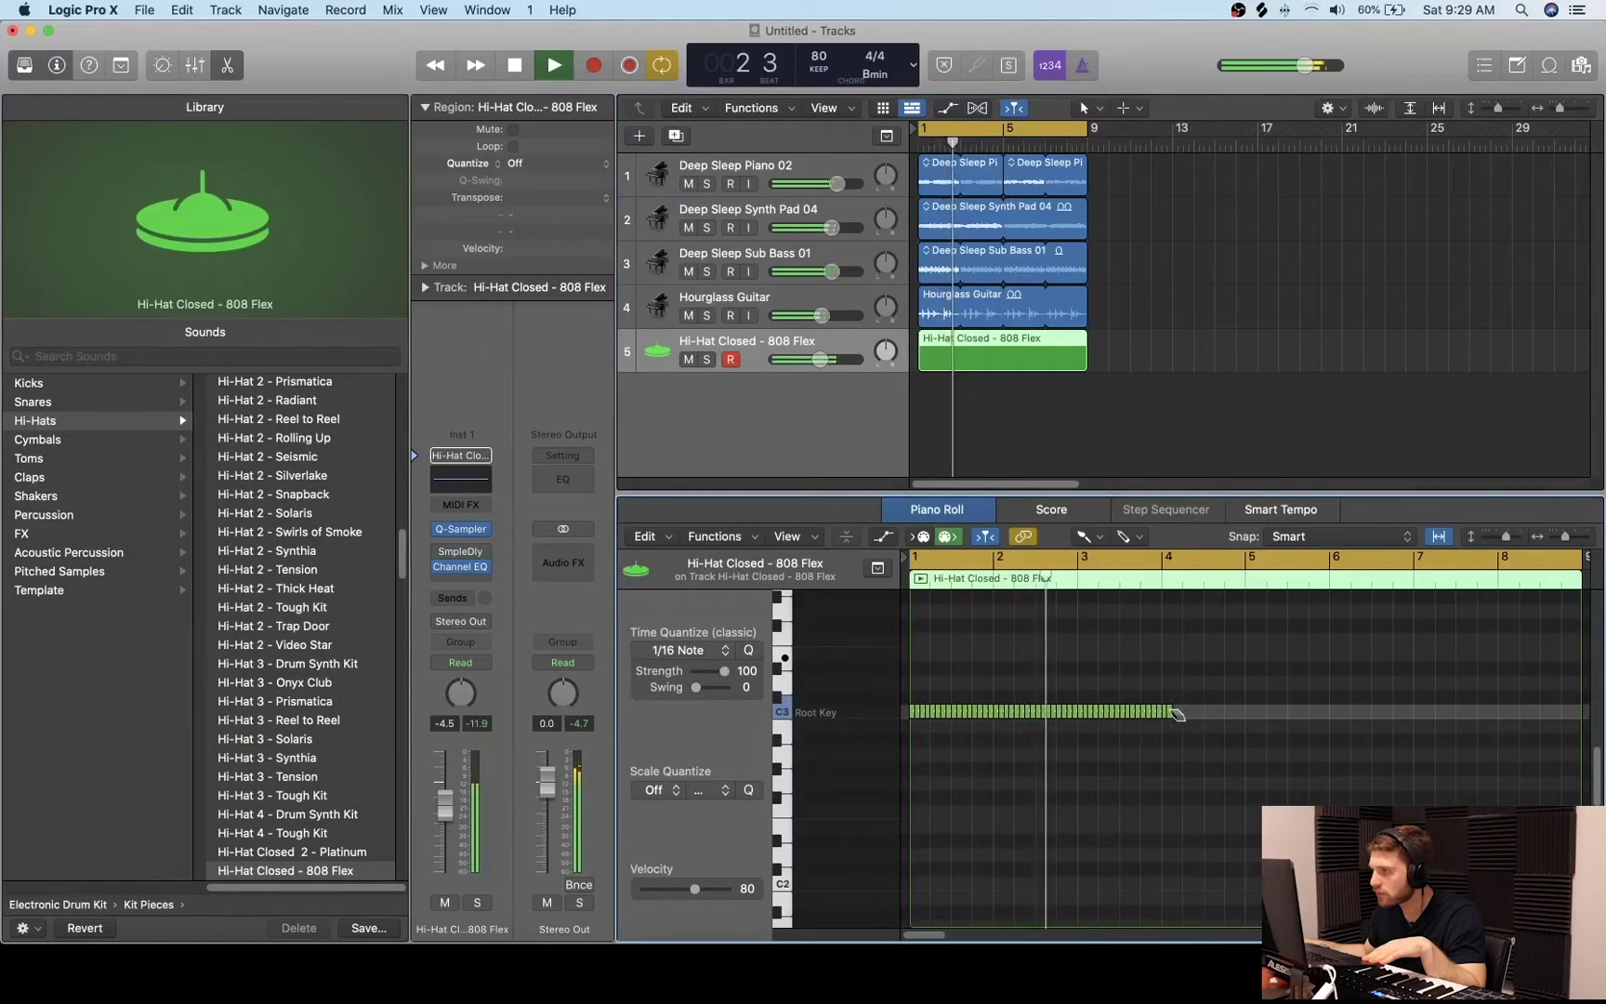
# - Lengthen the hi-hat note run further along the bars
pyautogui.moveTo(1554, 715); pyautogui.dragTo(1571, 714)
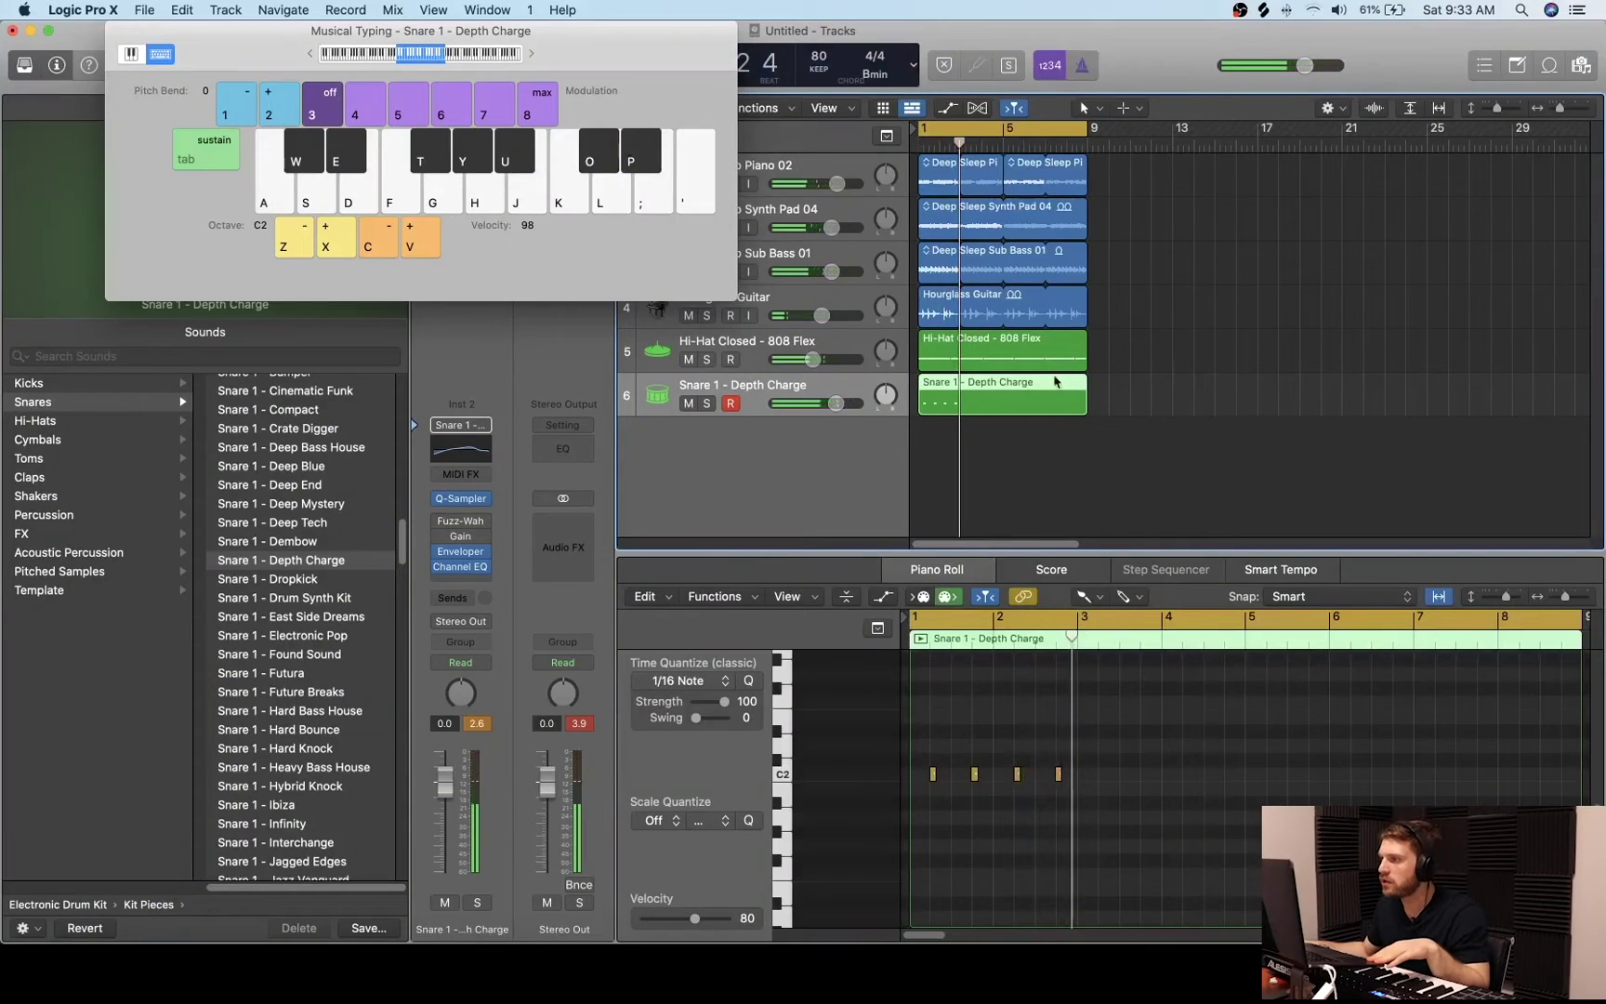
# - Return to the Pointer tool, delete the four snare notes and go back to bar 1
pyautogui.click(1087, 596)
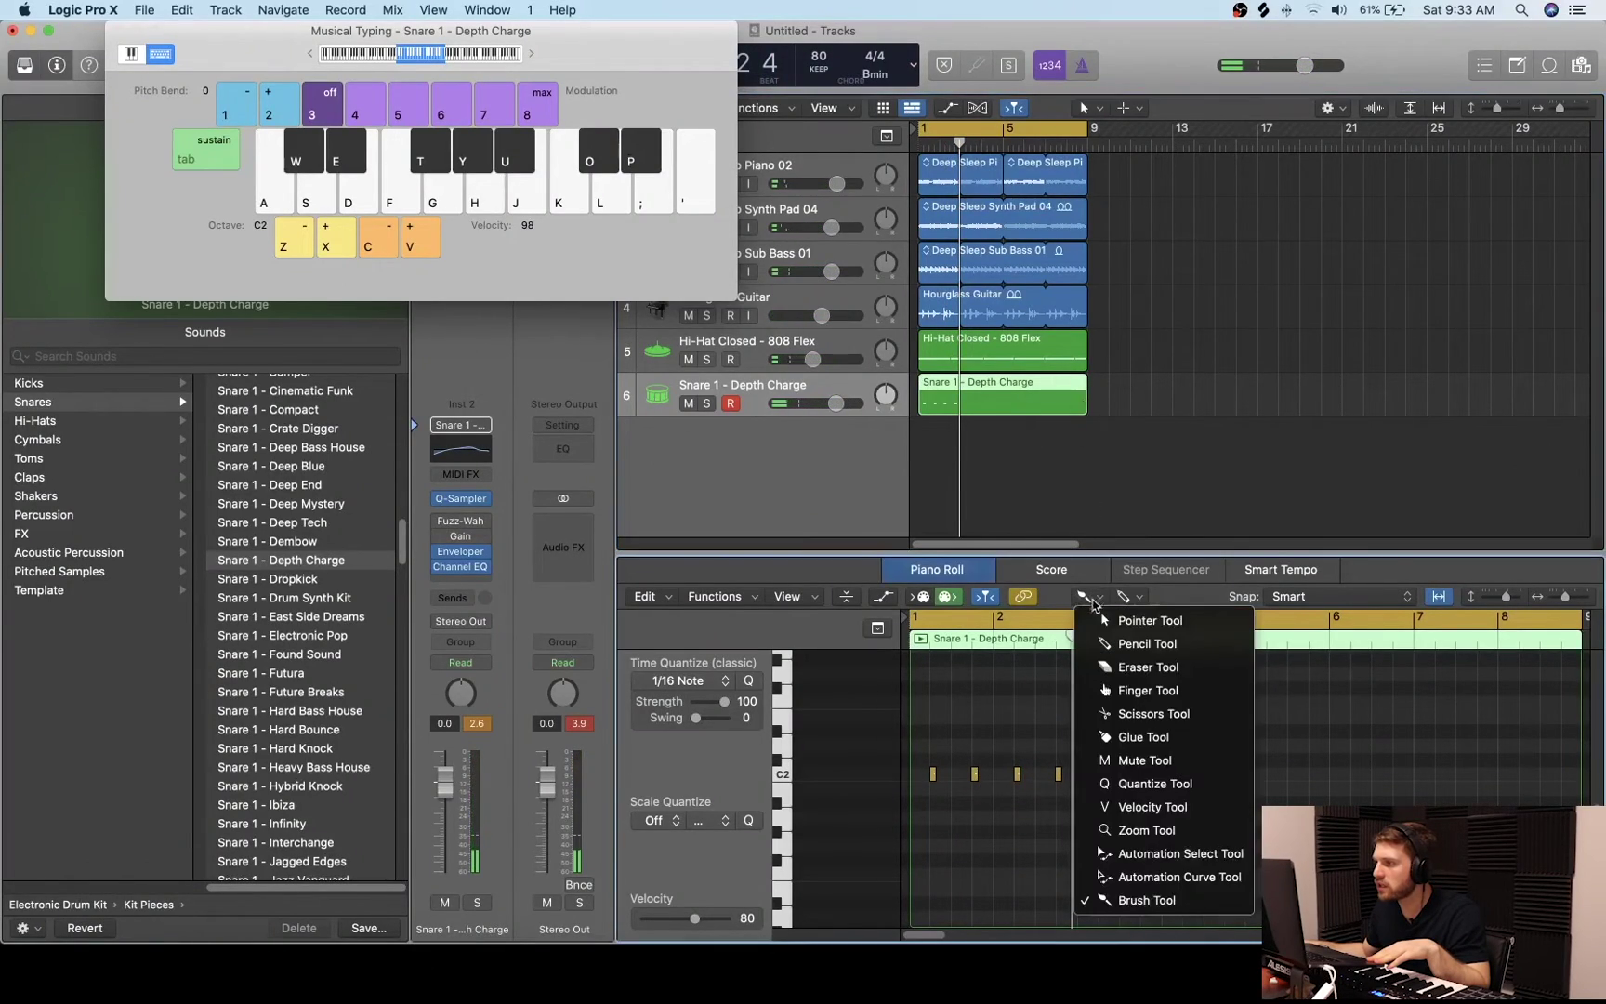
pyautogui.press('t')
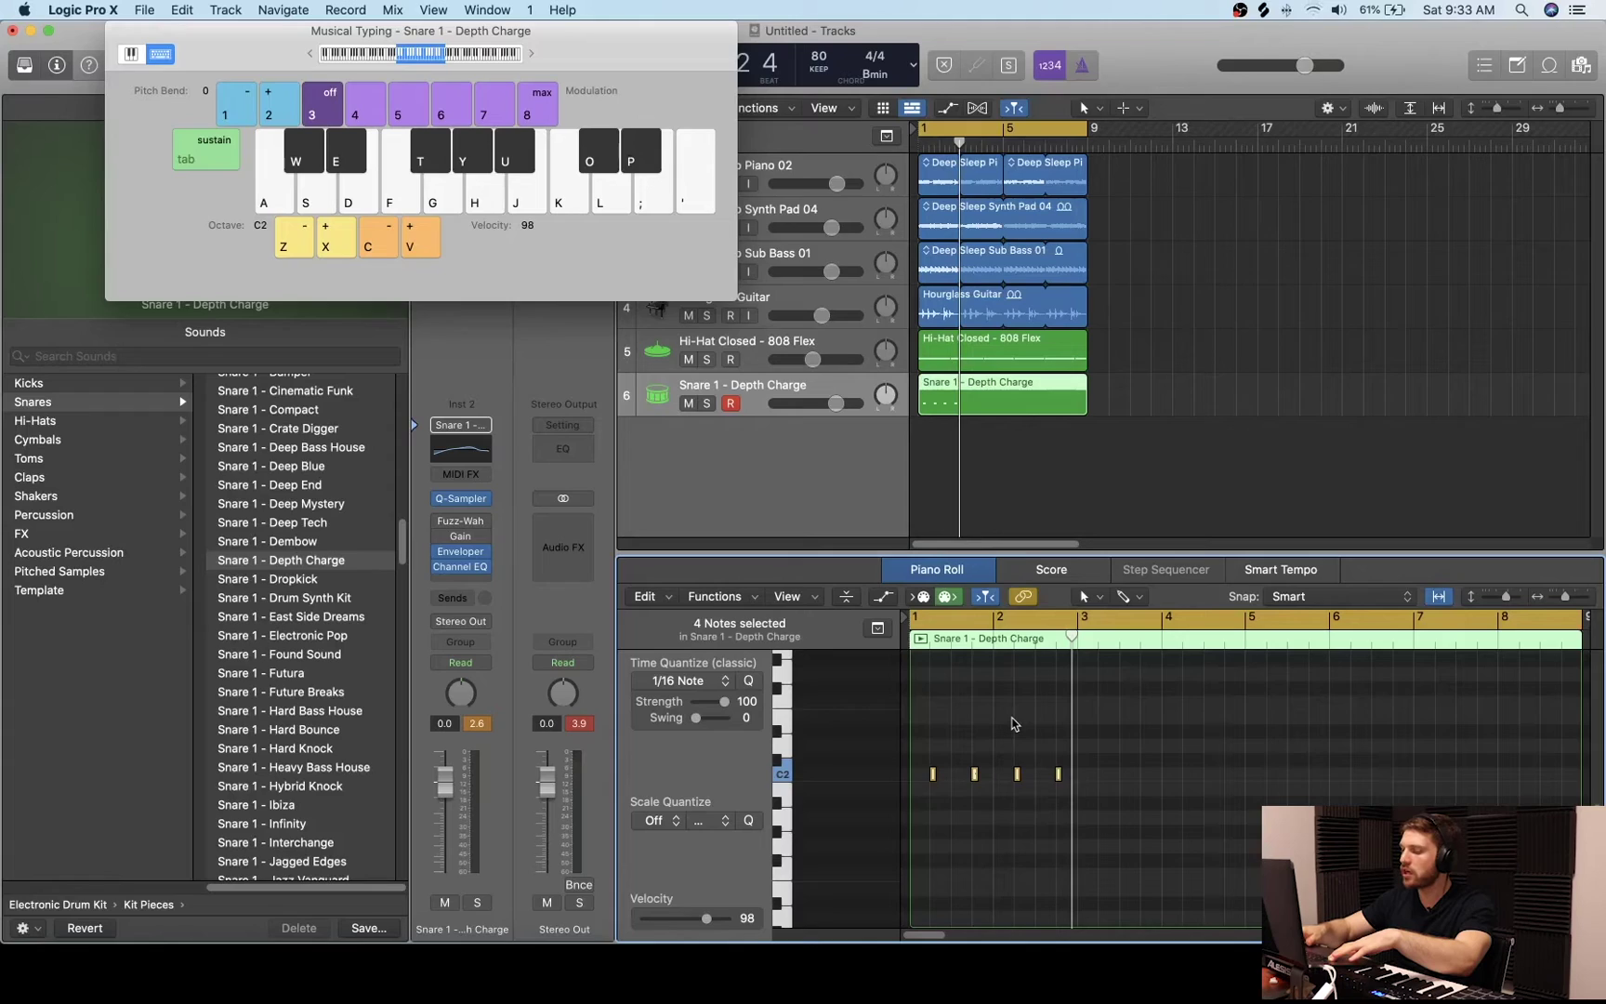
pyautogui.press('Delete')
pyautogui.press('Return')
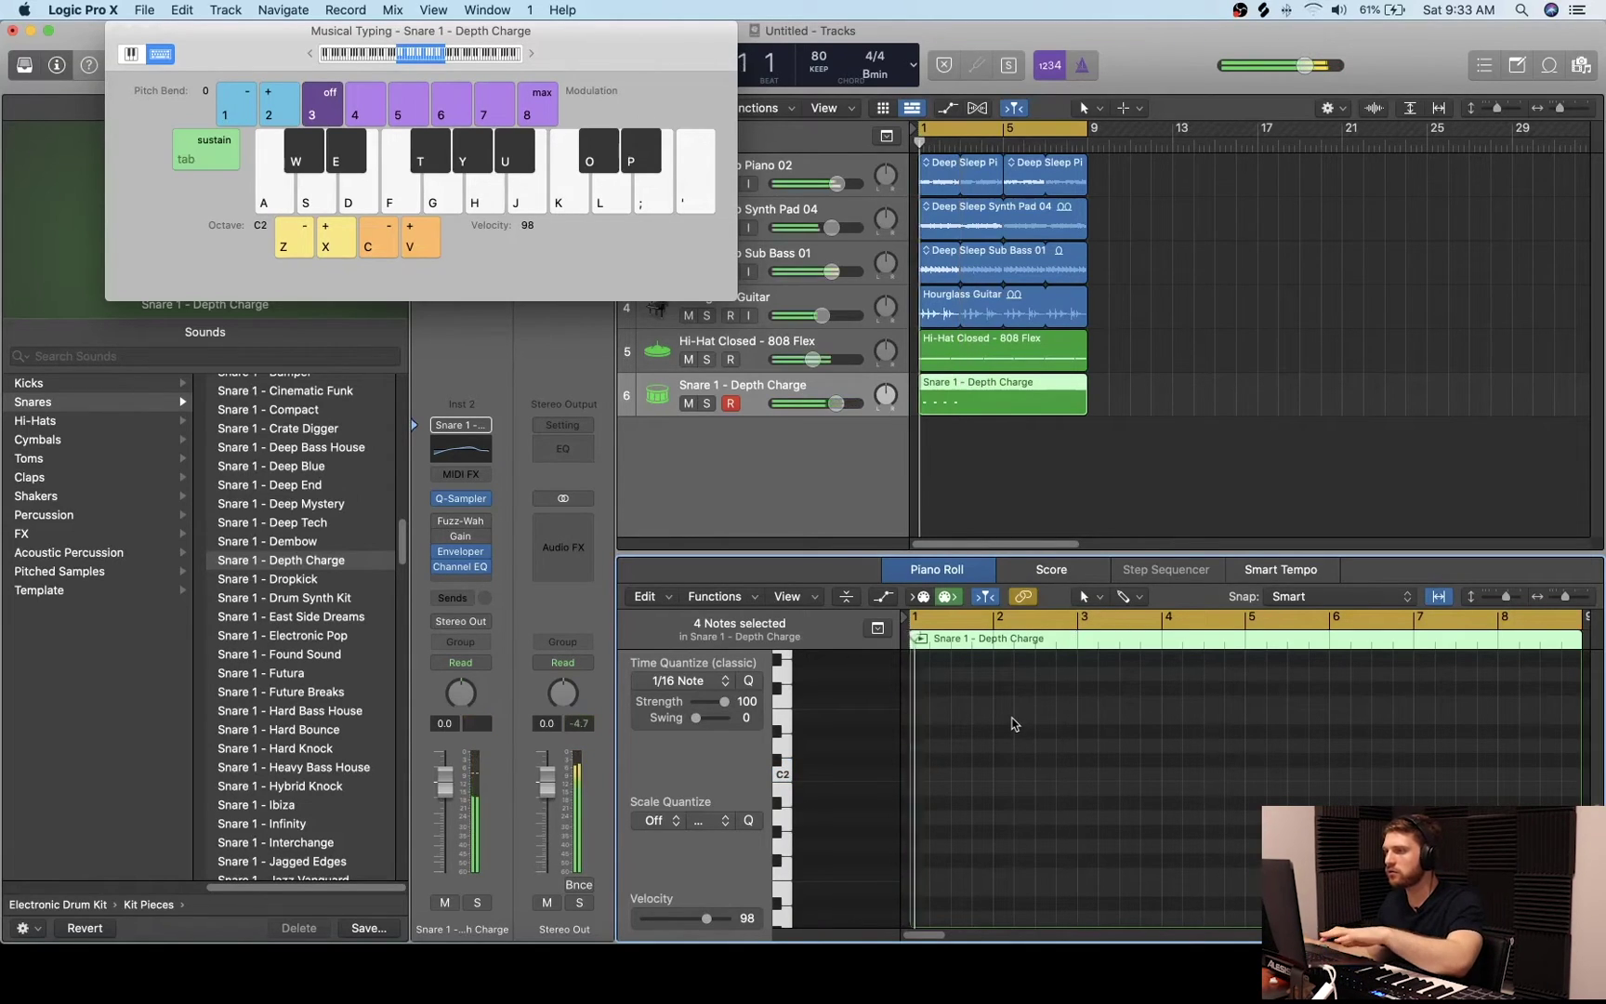
pyautogui.press('k')
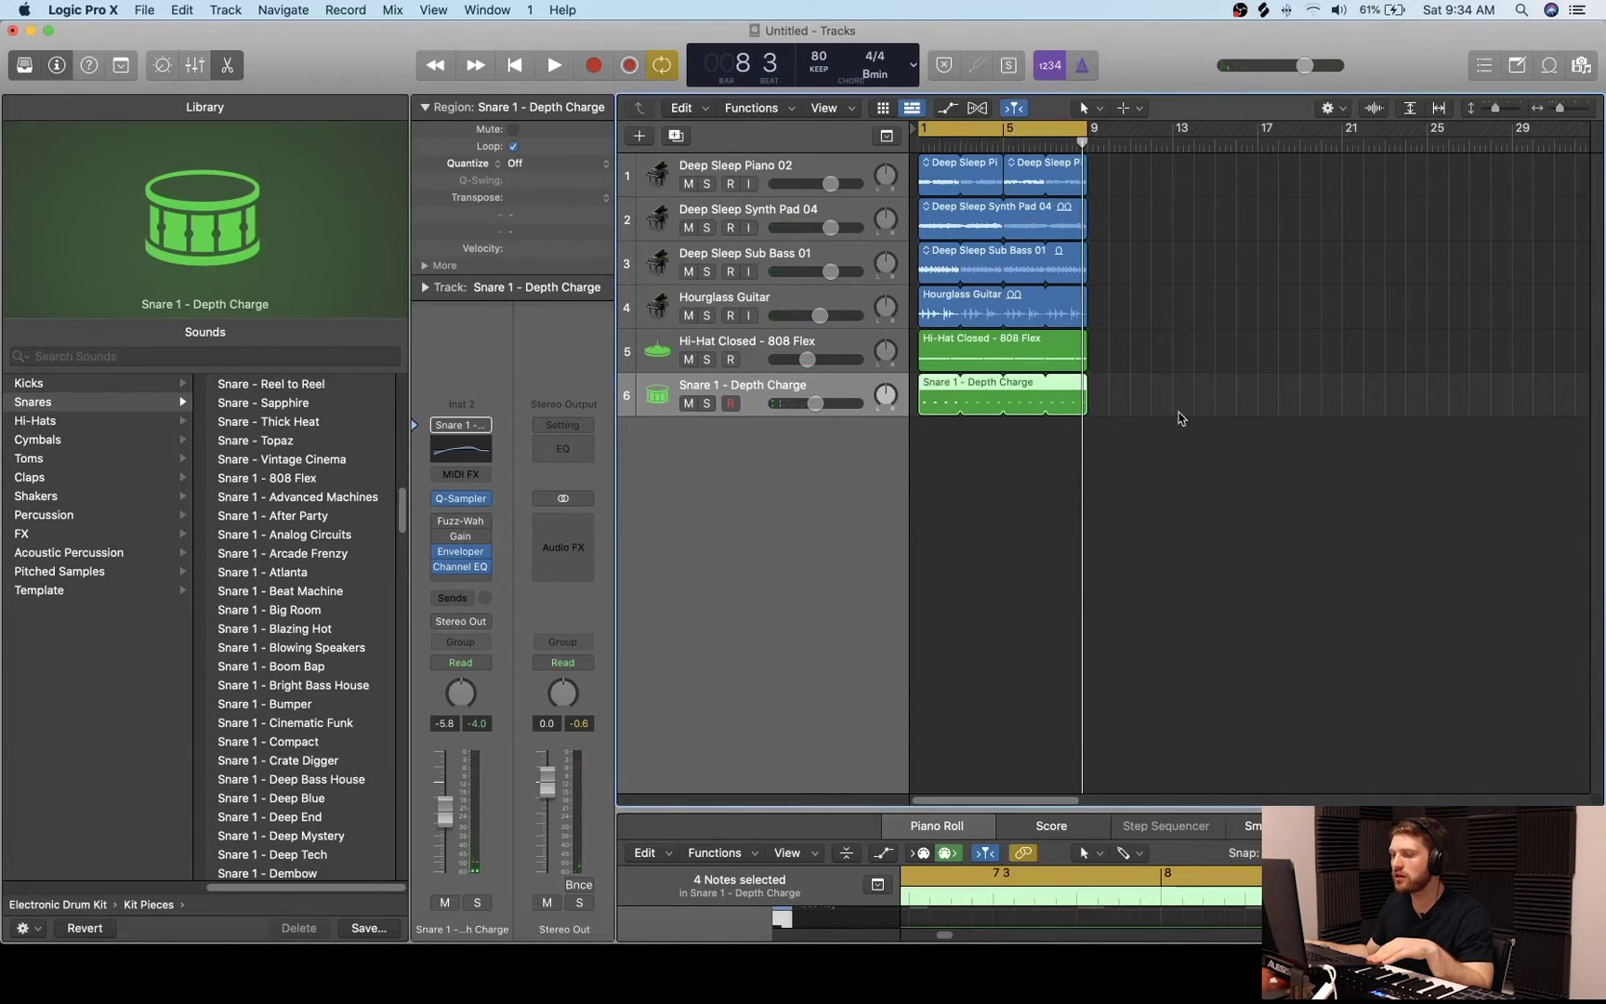
# - Duplicate the snare track and load and preview the Hi-Hat Open - Depth Charge sound
pyautogui.press('super+d')
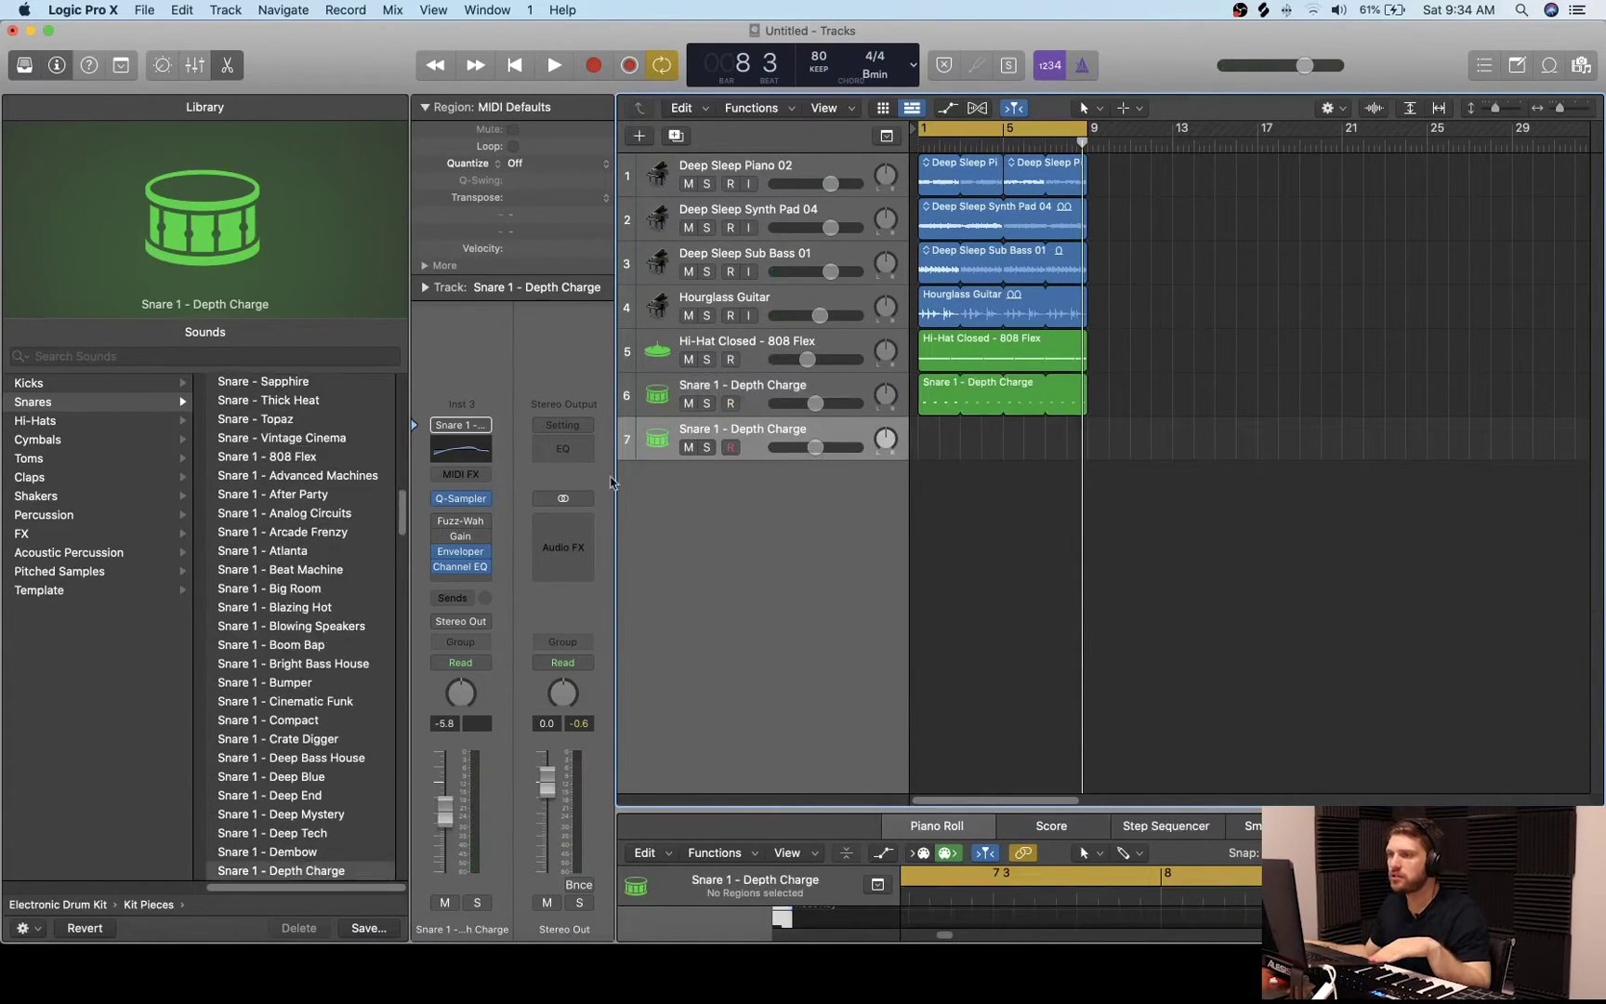
pyautogui.click(42, 421)
pyautogui.scroll(-5, 344, 623)
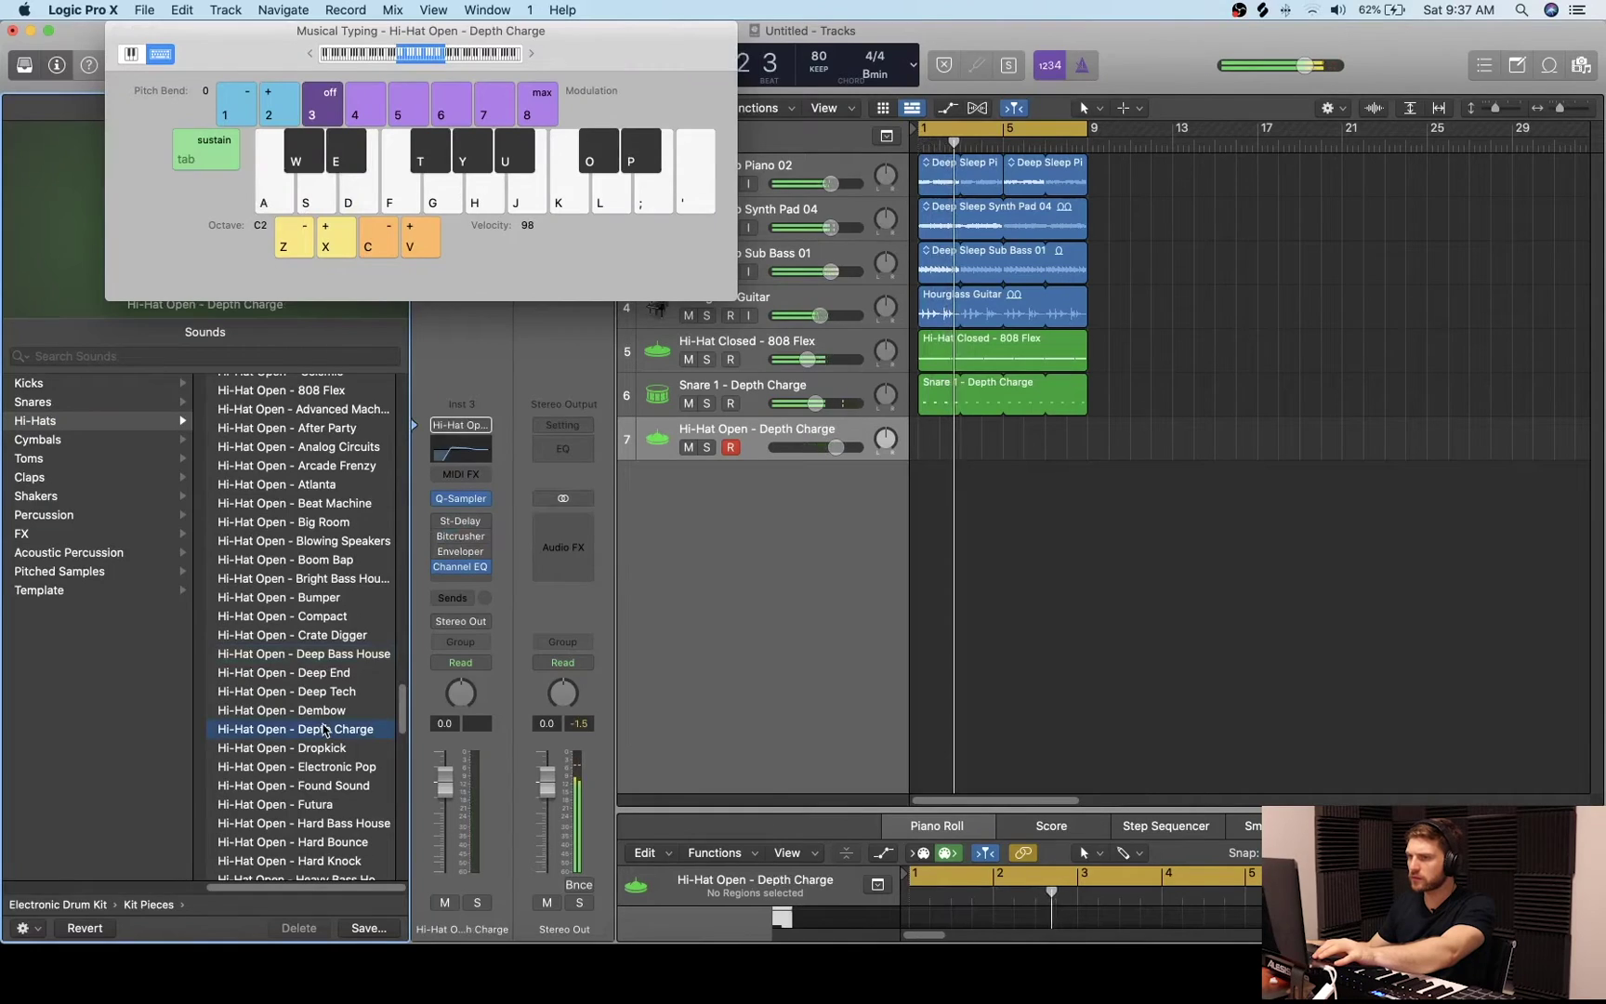
pyautogui.press('a')
pyautogui.press('a')
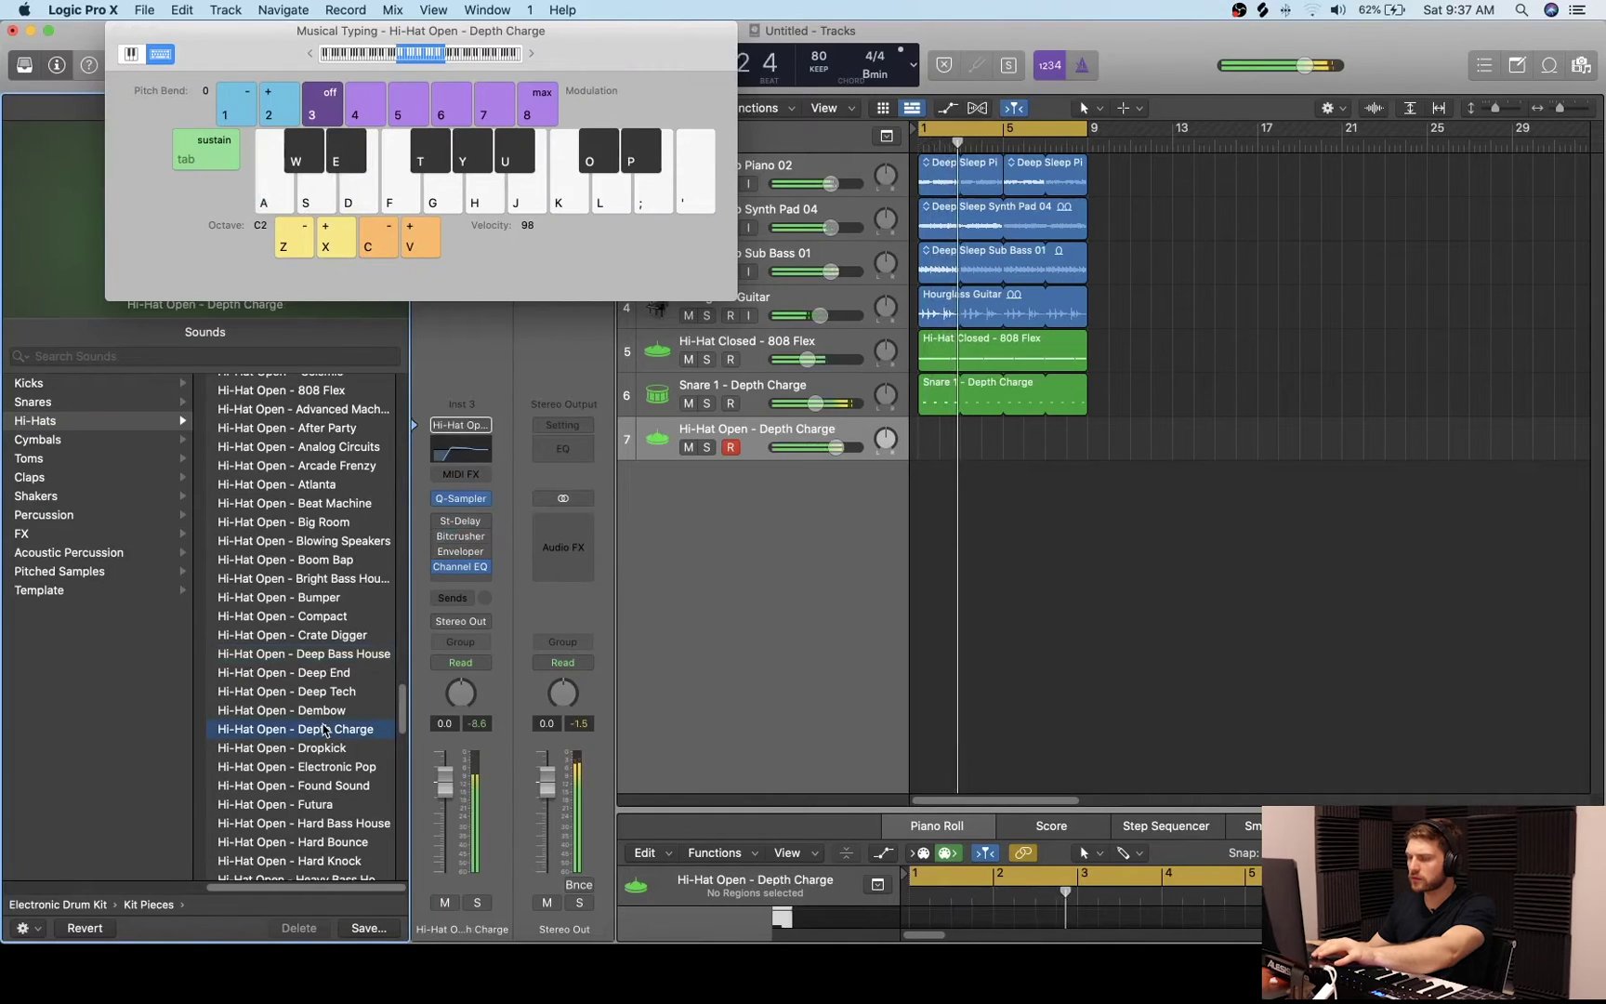
pyautogui.press('a')
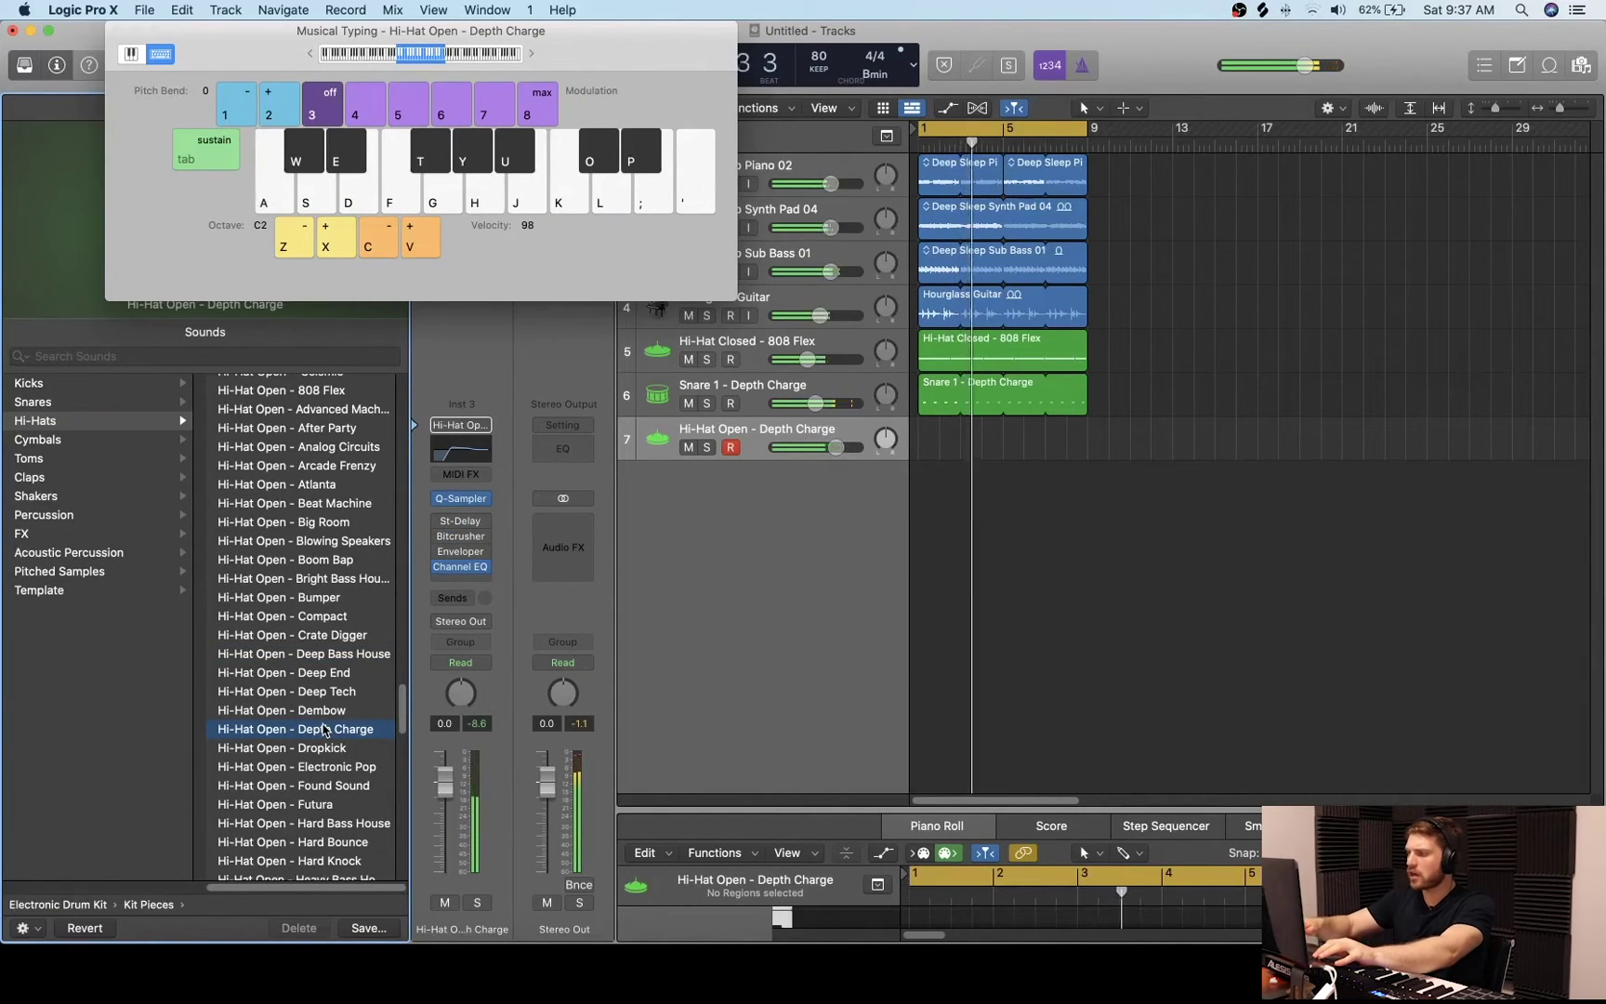
# - Record an open hi-hat part with Musical Typing
pyautogui.press('r')
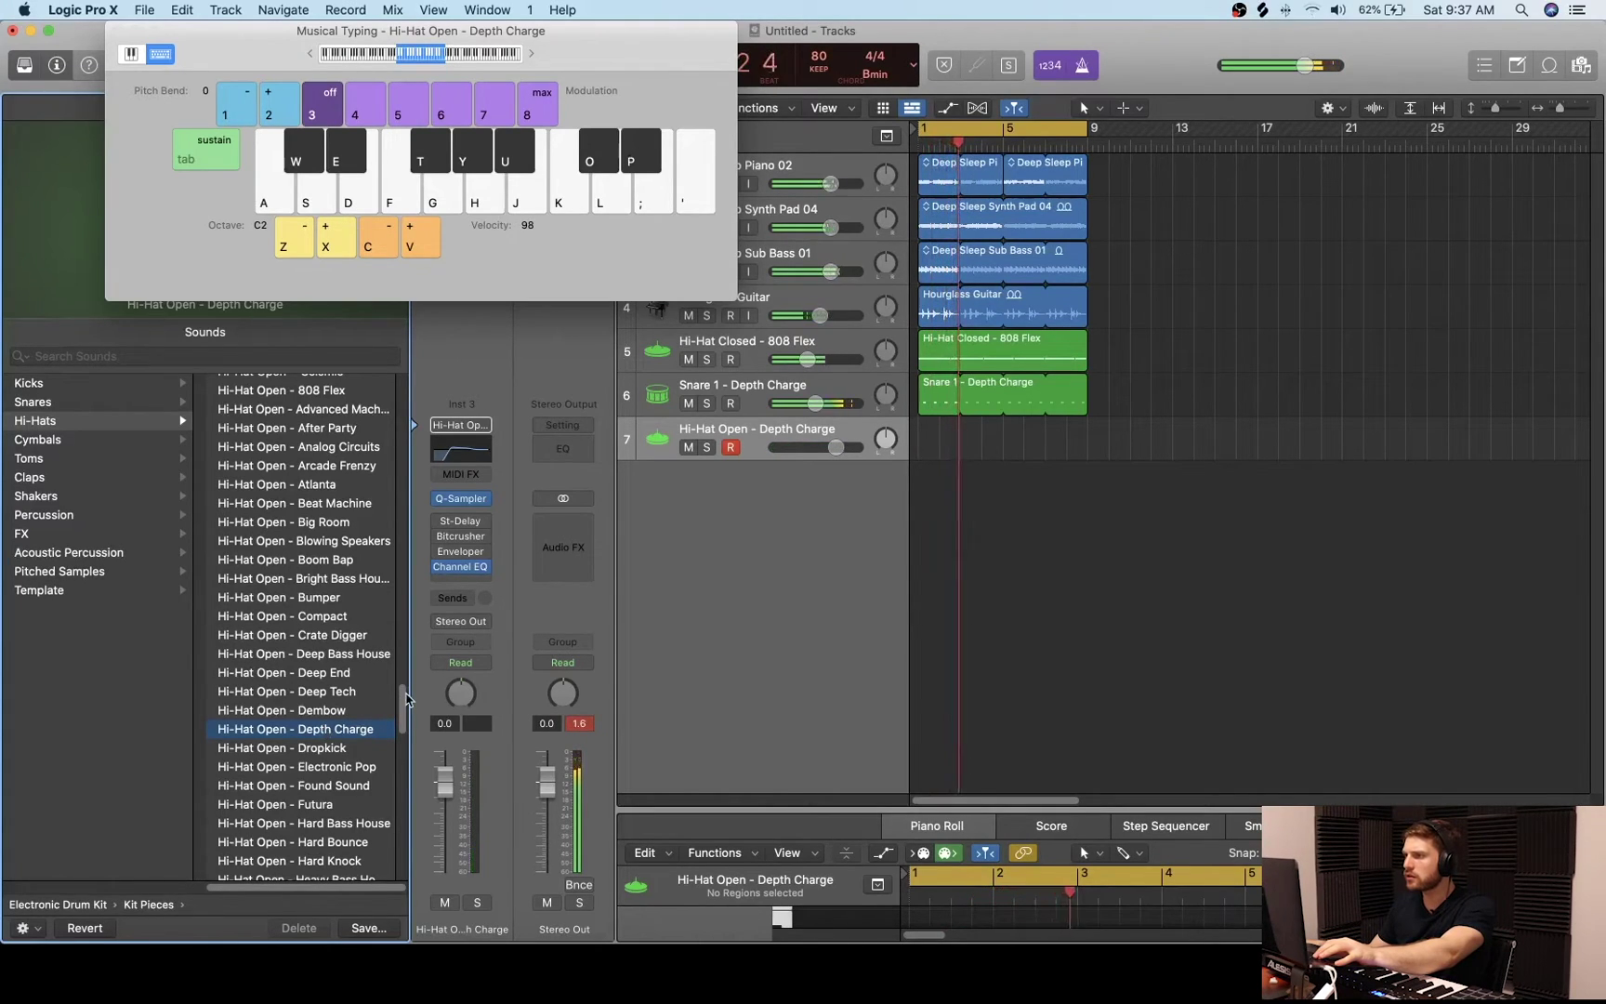
pyautogui.press('a')
pyautogui.press('space')
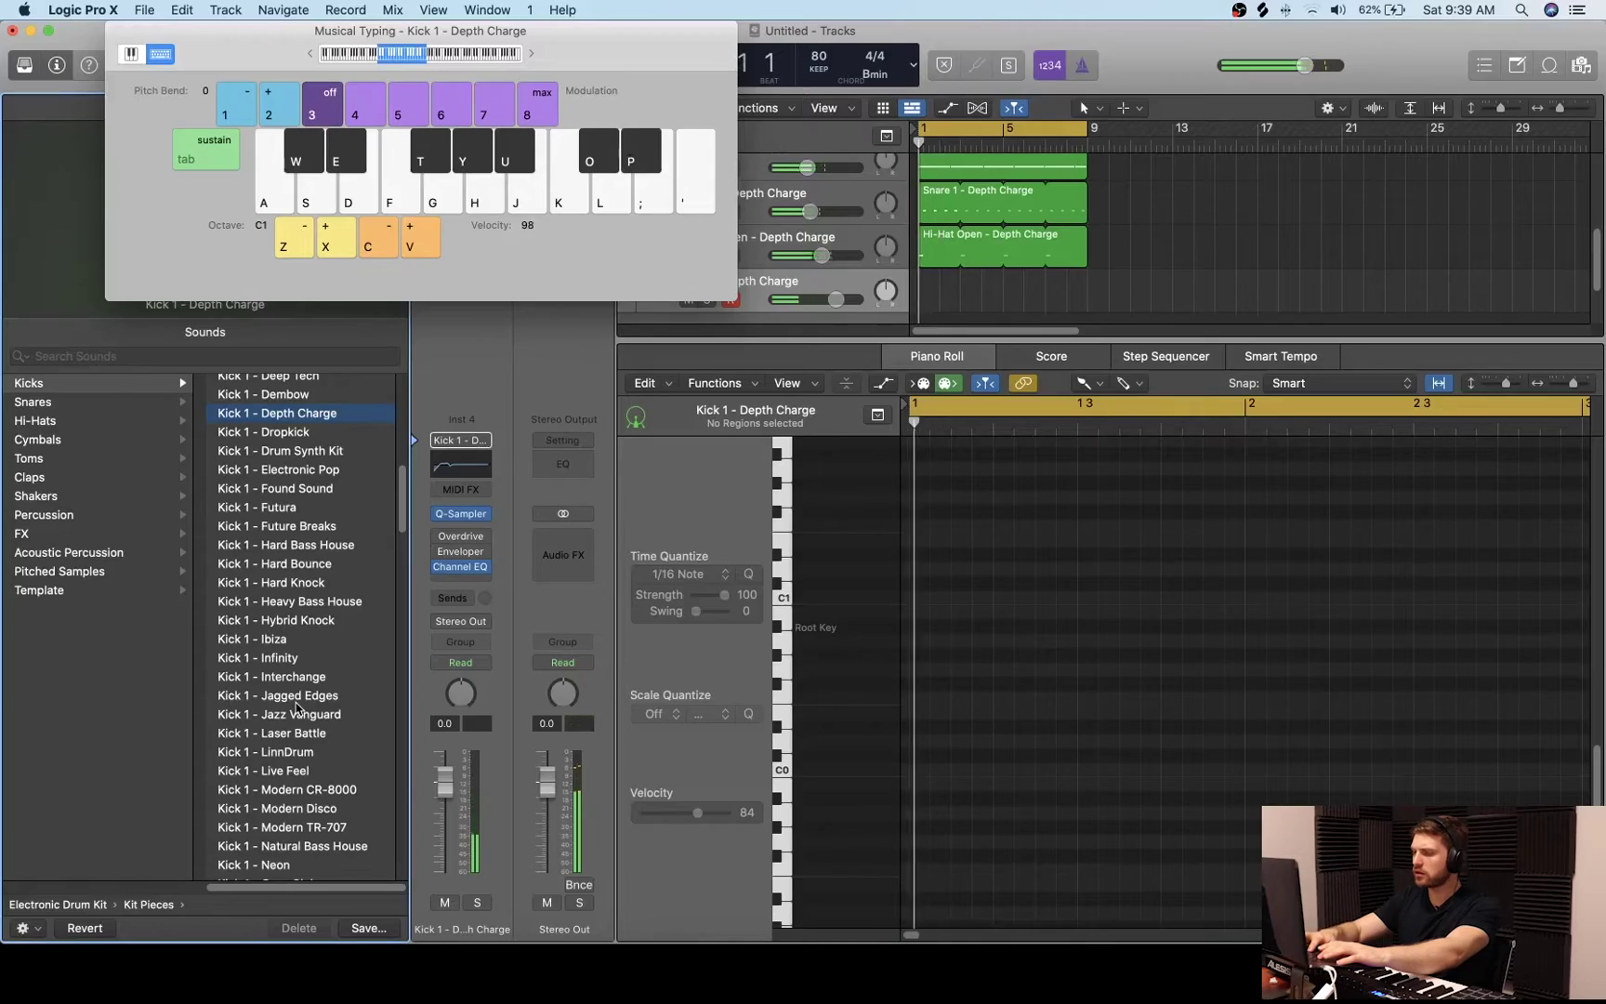
# - Record kick hits on C1 via Musical Typing's A key during playback, then change the Left-click tool
pyautogui.press('space')
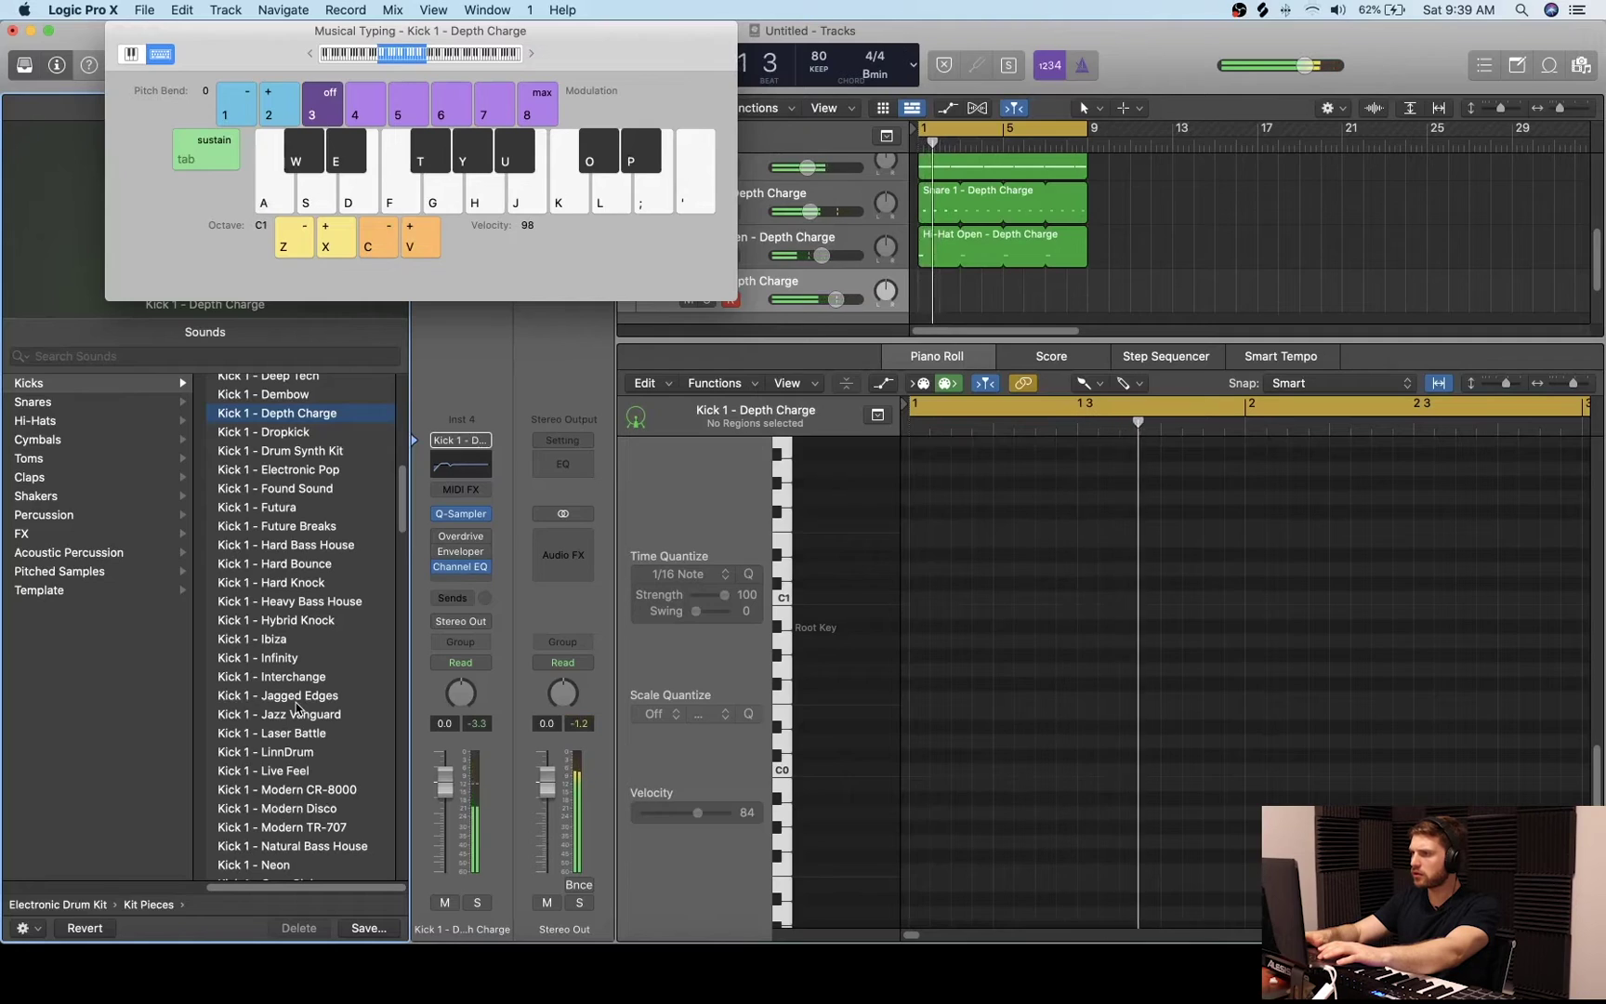
pyautogui.press('r')
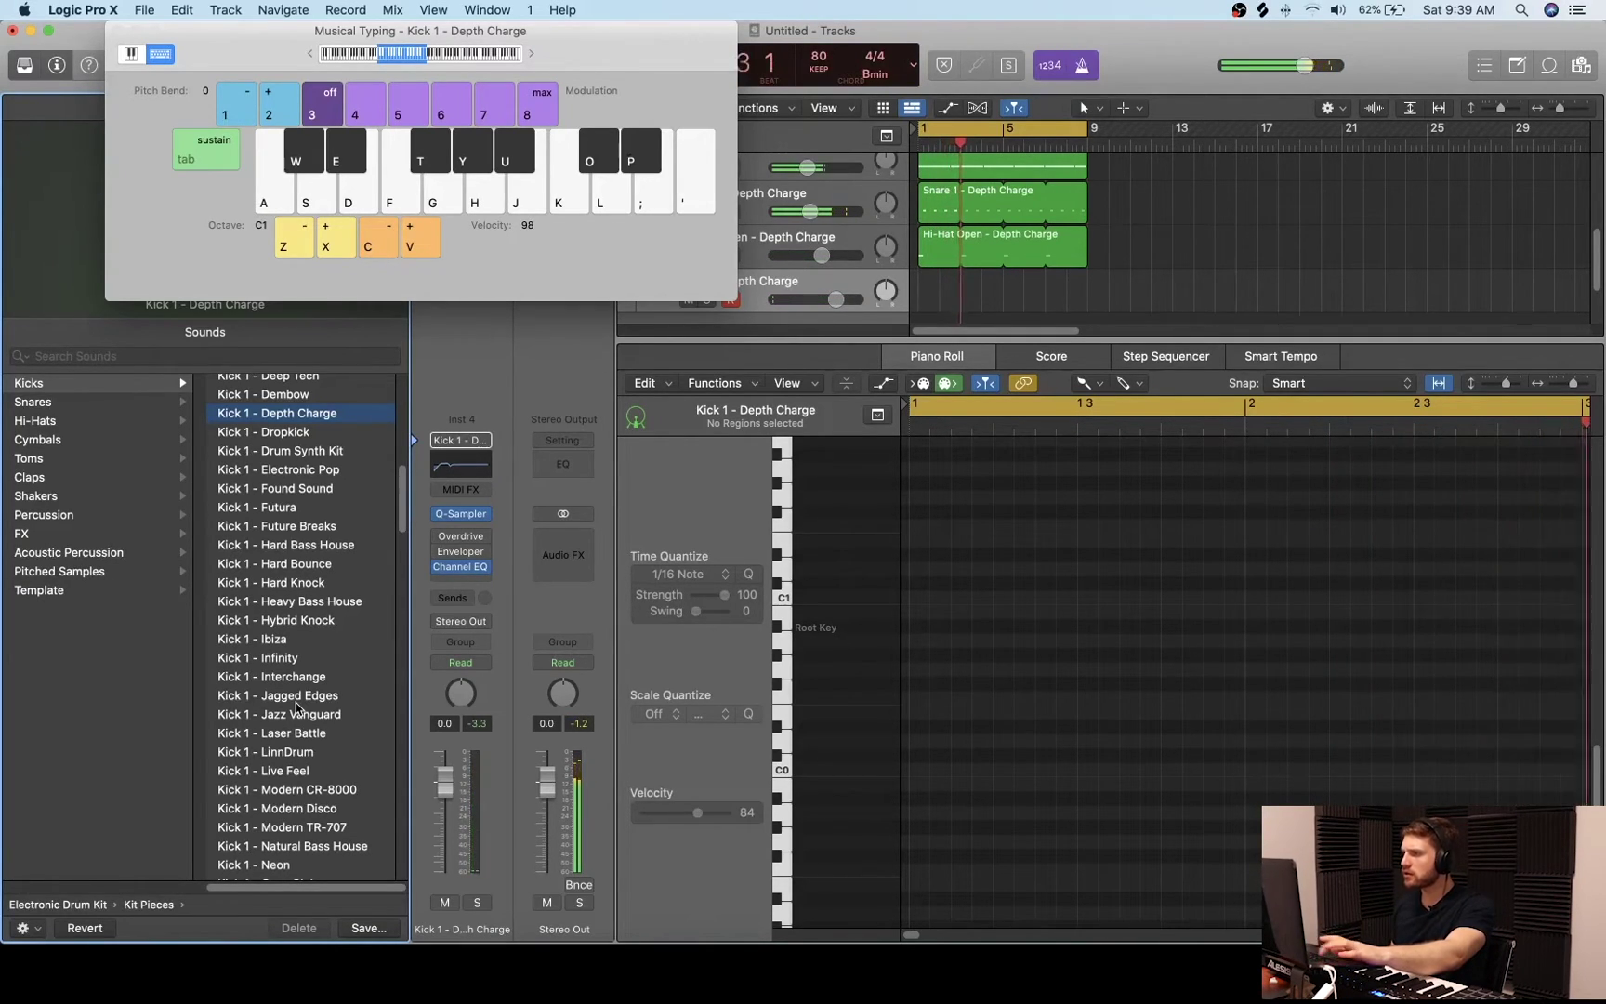
pyautogui.press('a')
pyautogui.press('a')
pyautogui.press('a')
pyautogui.press('a')
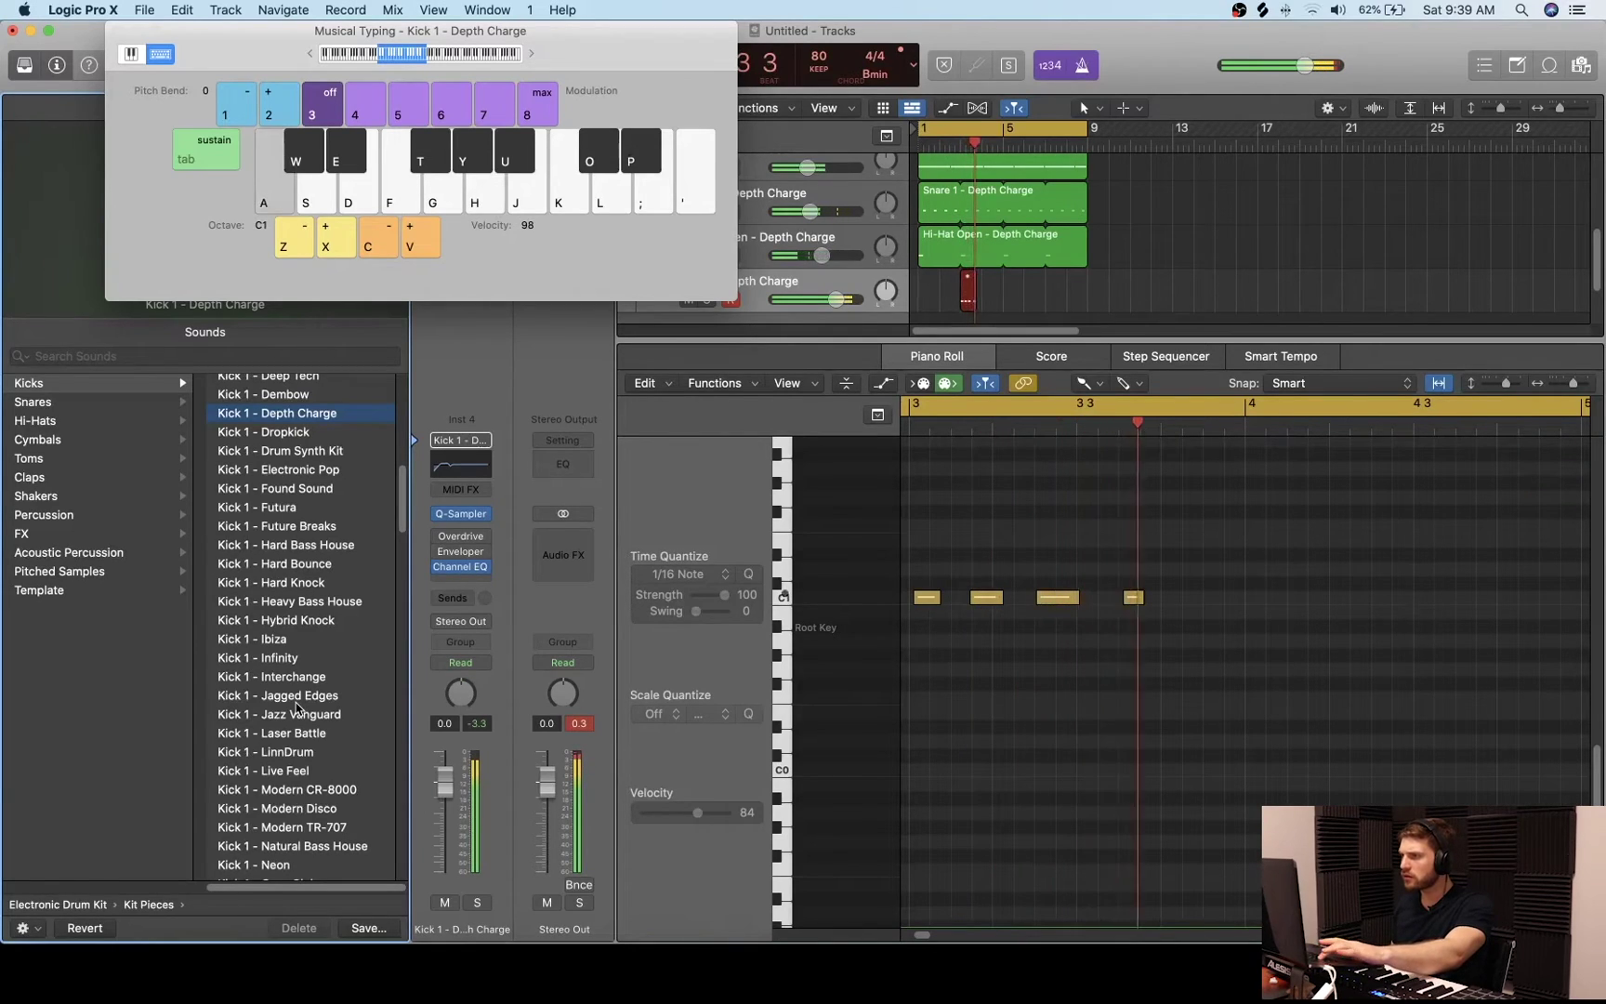
pyautogui.press('a')
pyautogui.press('a')
pyautogui.press('a')
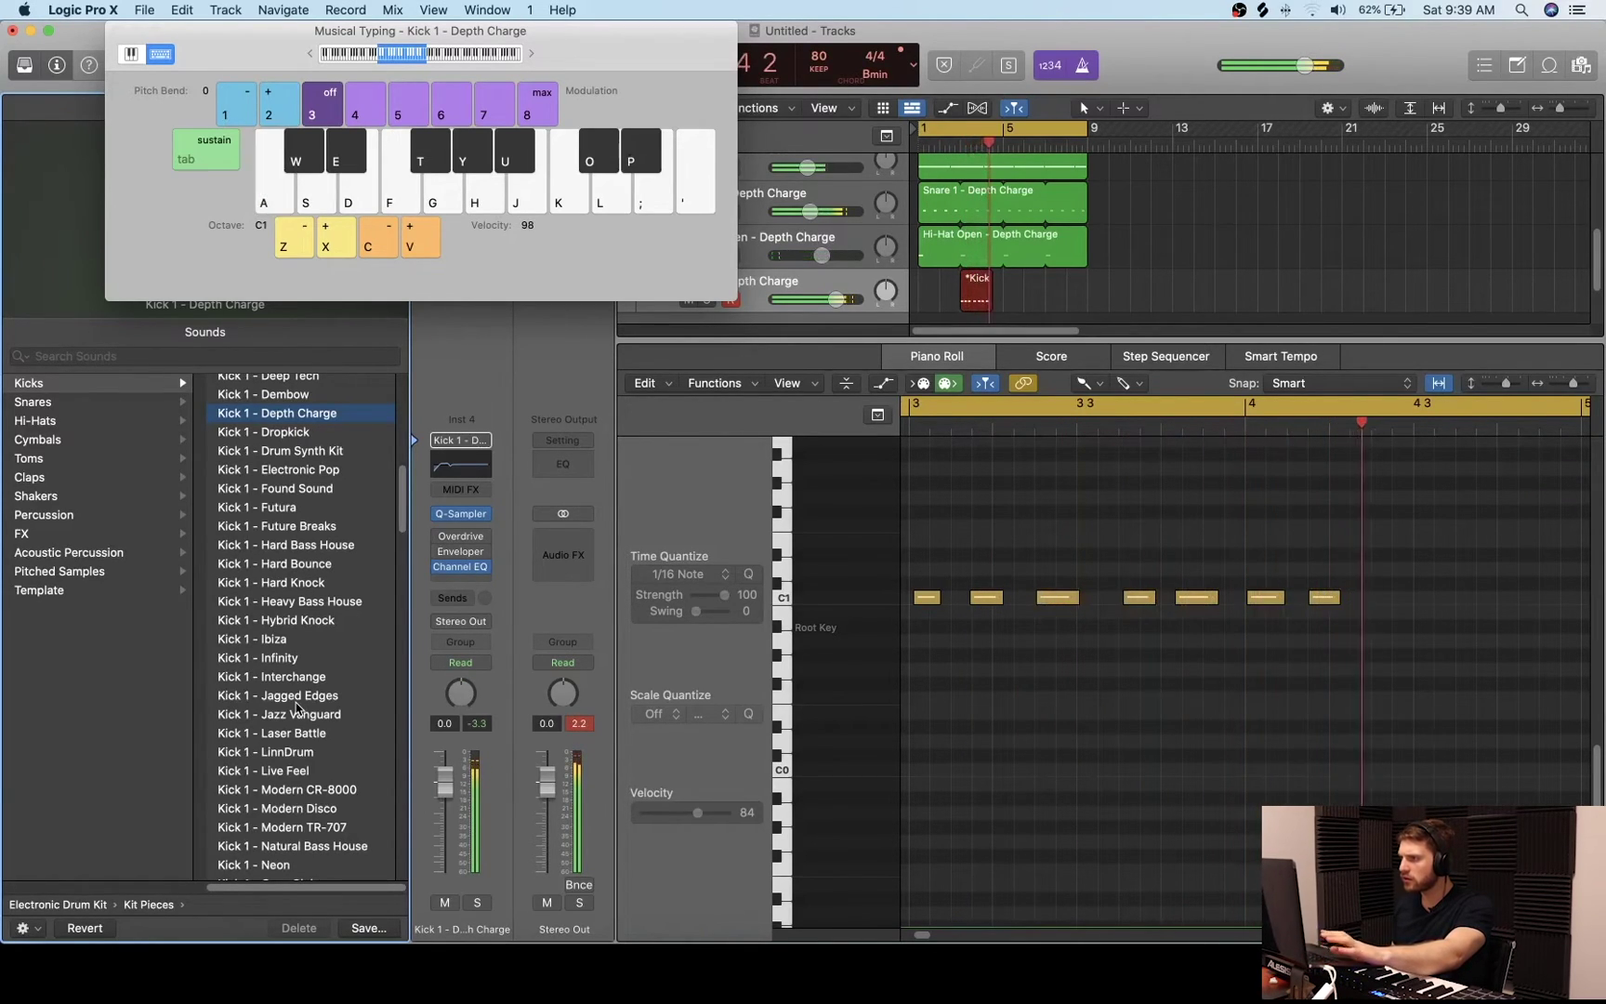
pyautogui.press('a')
pyautogui.press('a')
pyautogui.press('a')
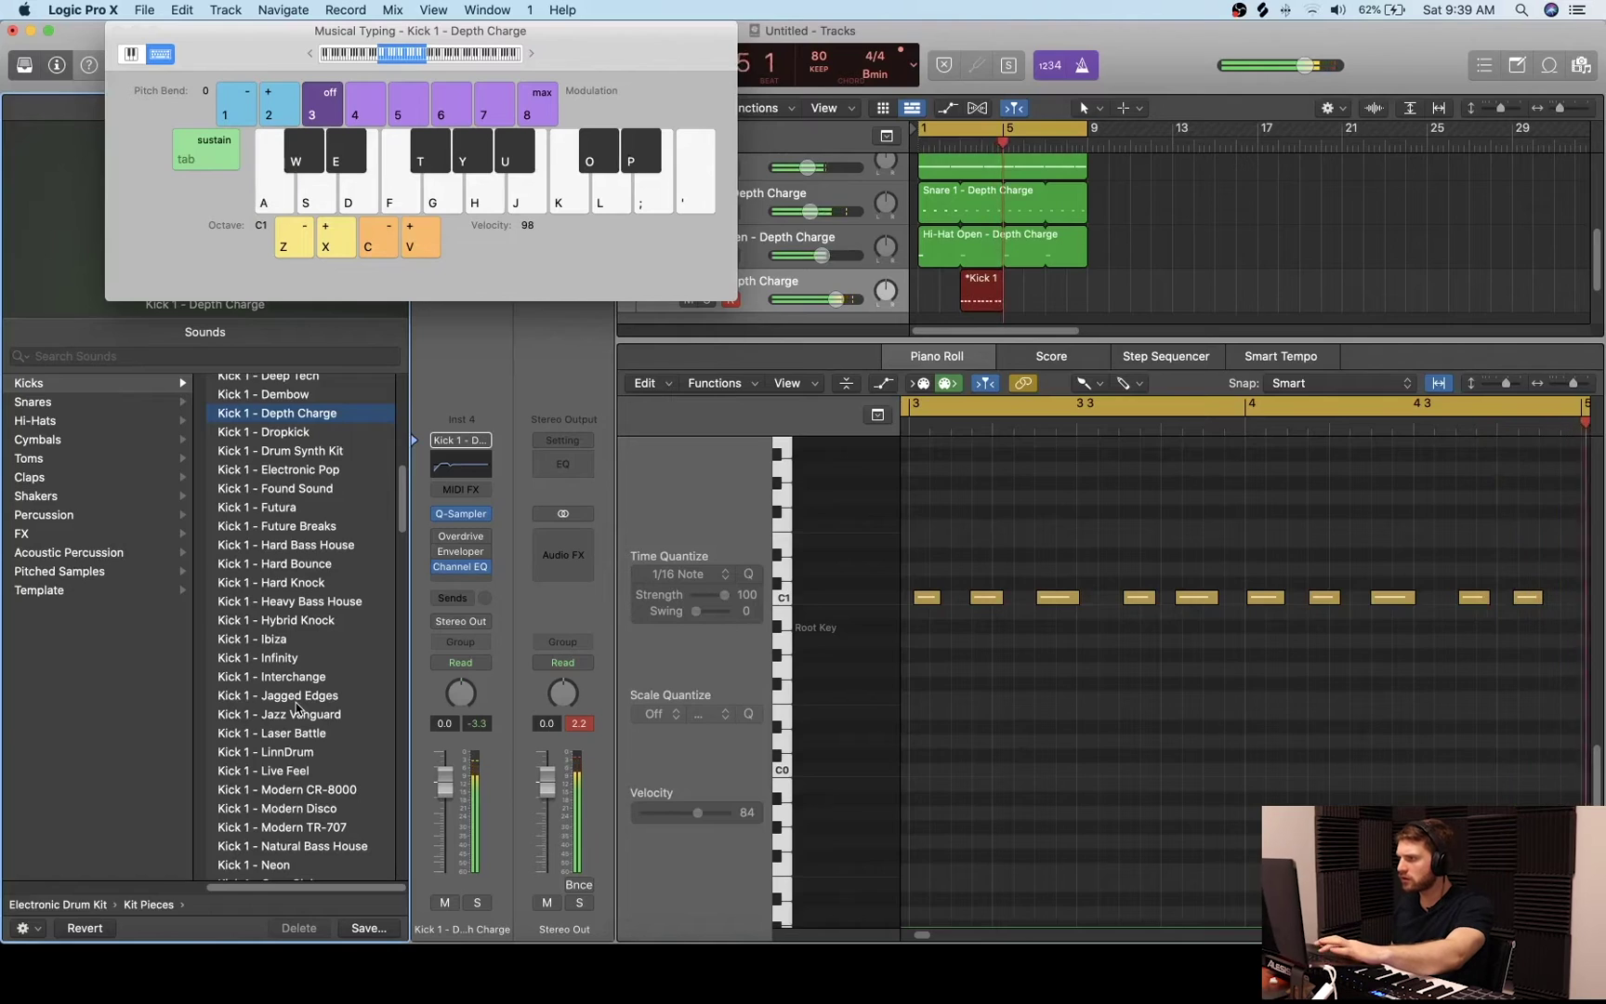
pyautogui.press('space')
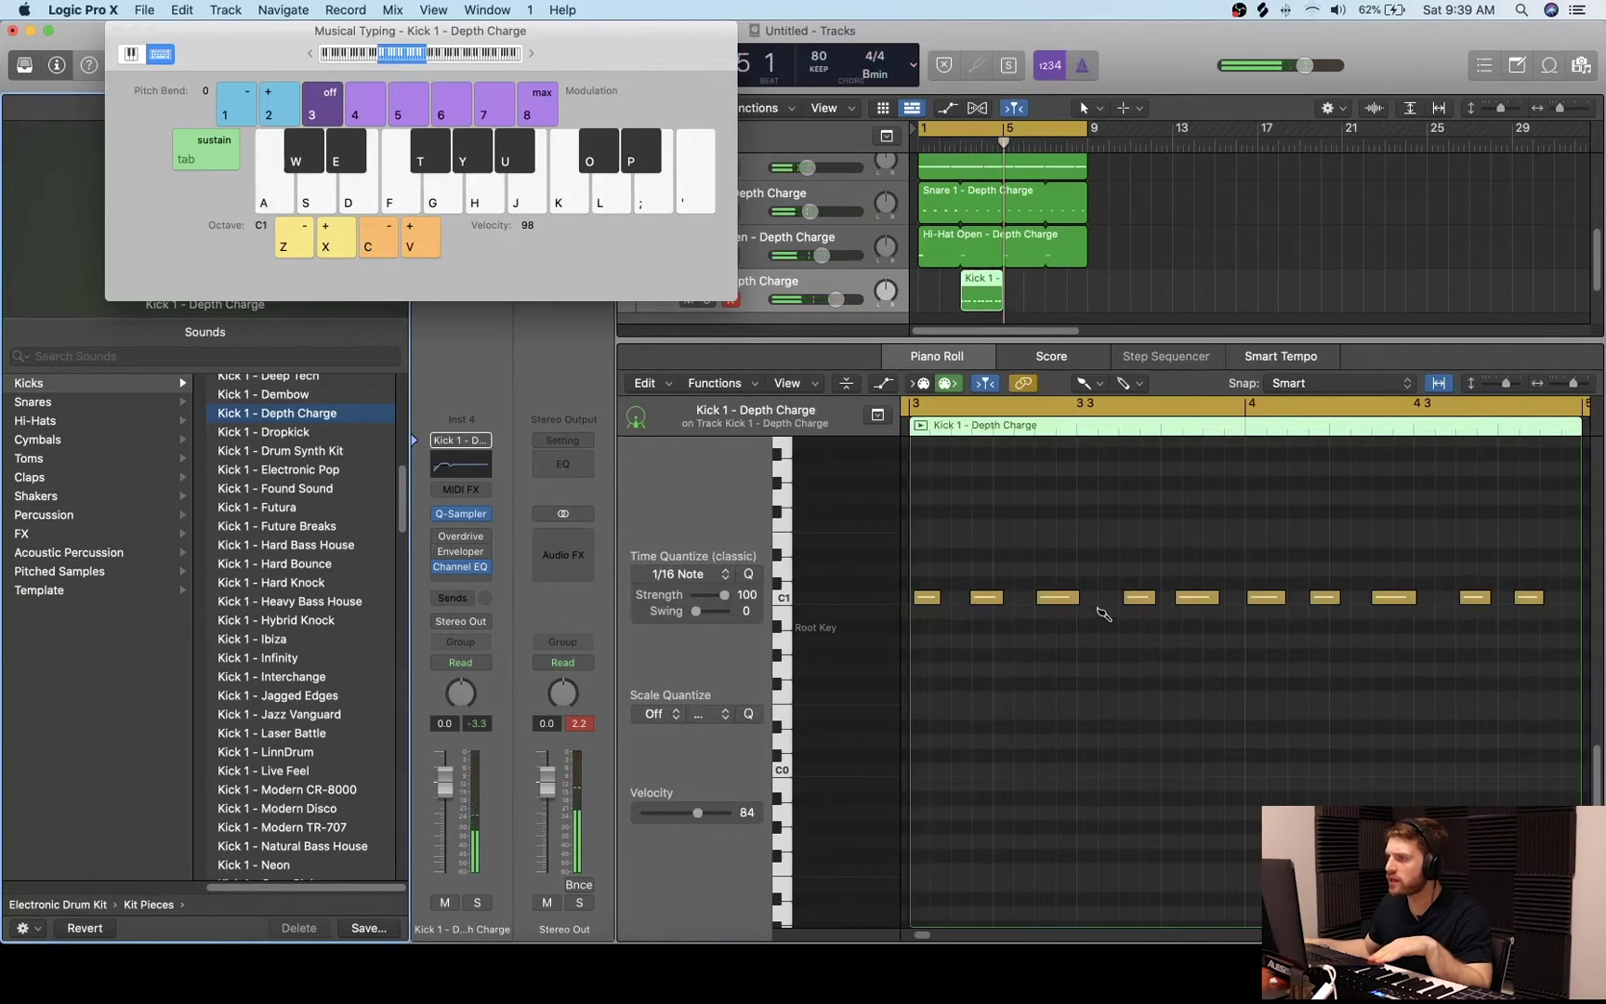
pyautogui.click(1084, 383)
pyautogui.click(1108, 417)
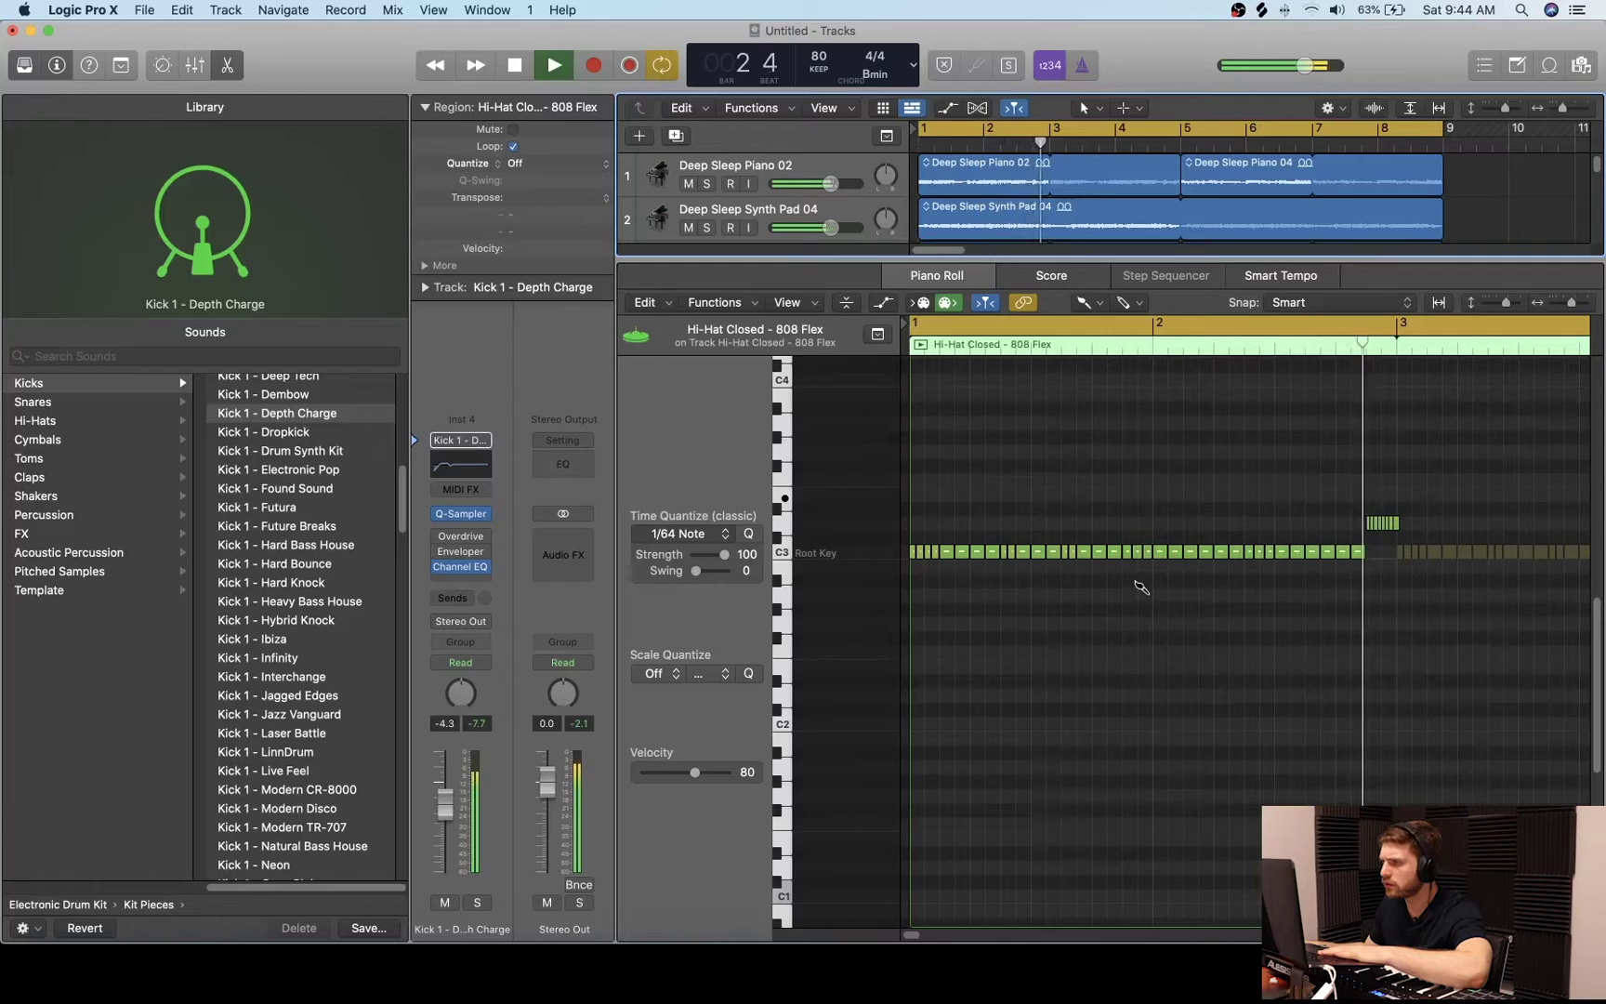
# - Stop playback of the arrangement
pyautogui.press('space')
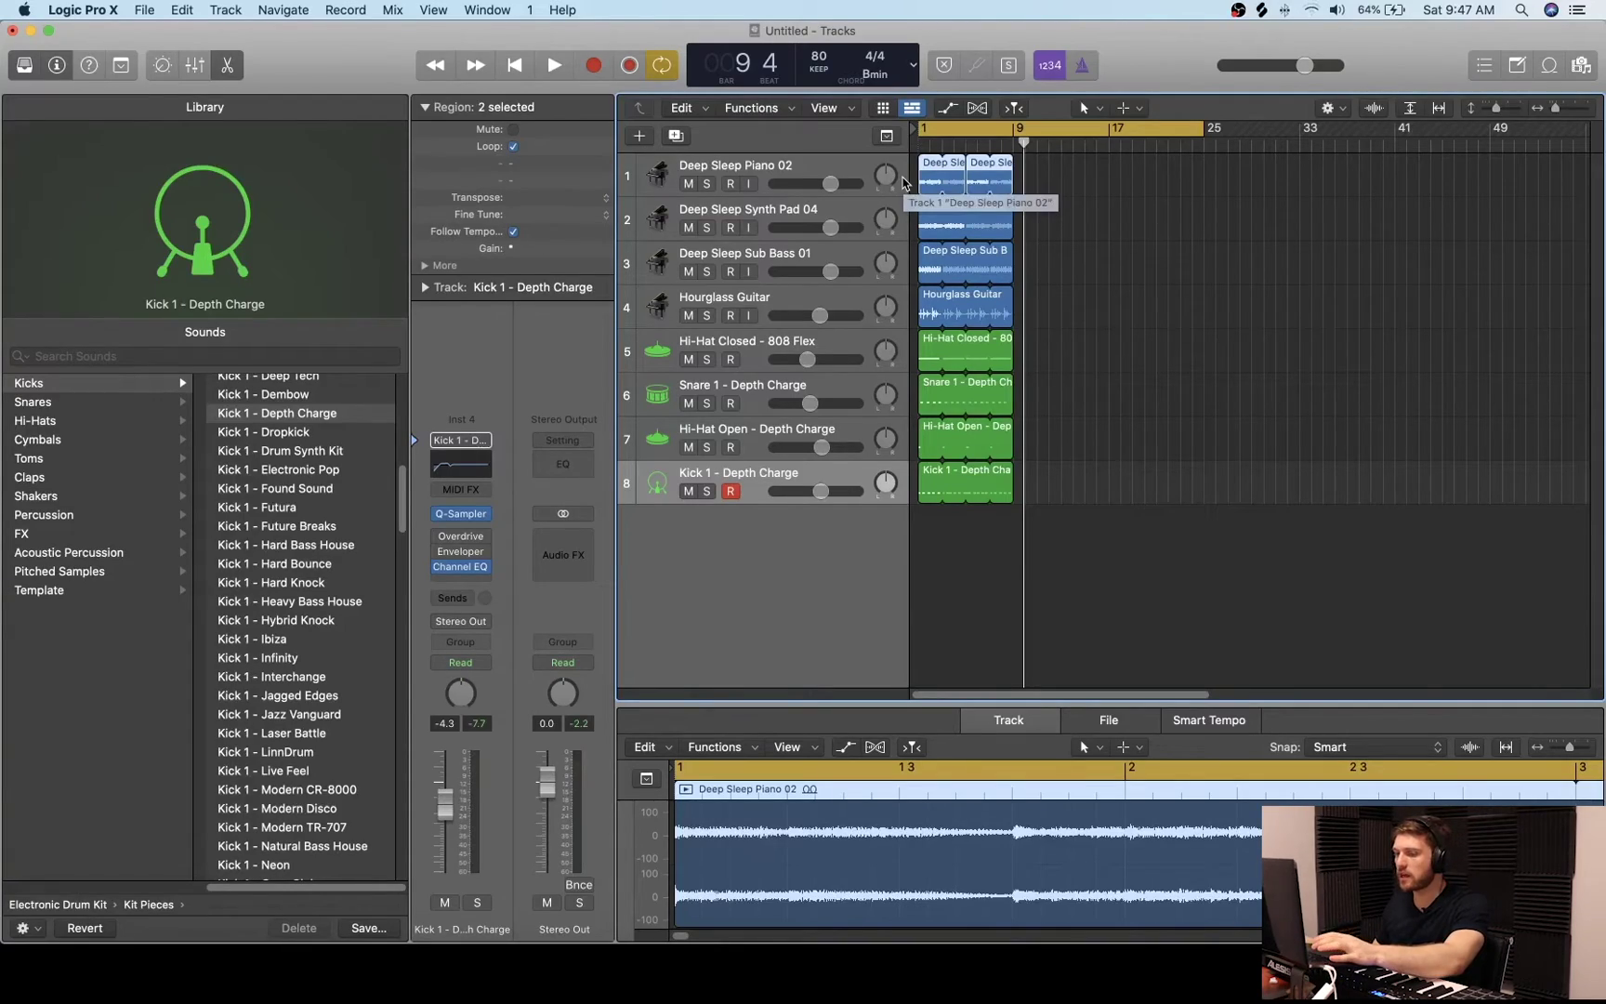
# - Join the two piano regions into a new audio file and repeat the selected regions along the song
pyautogui.press('super+j')
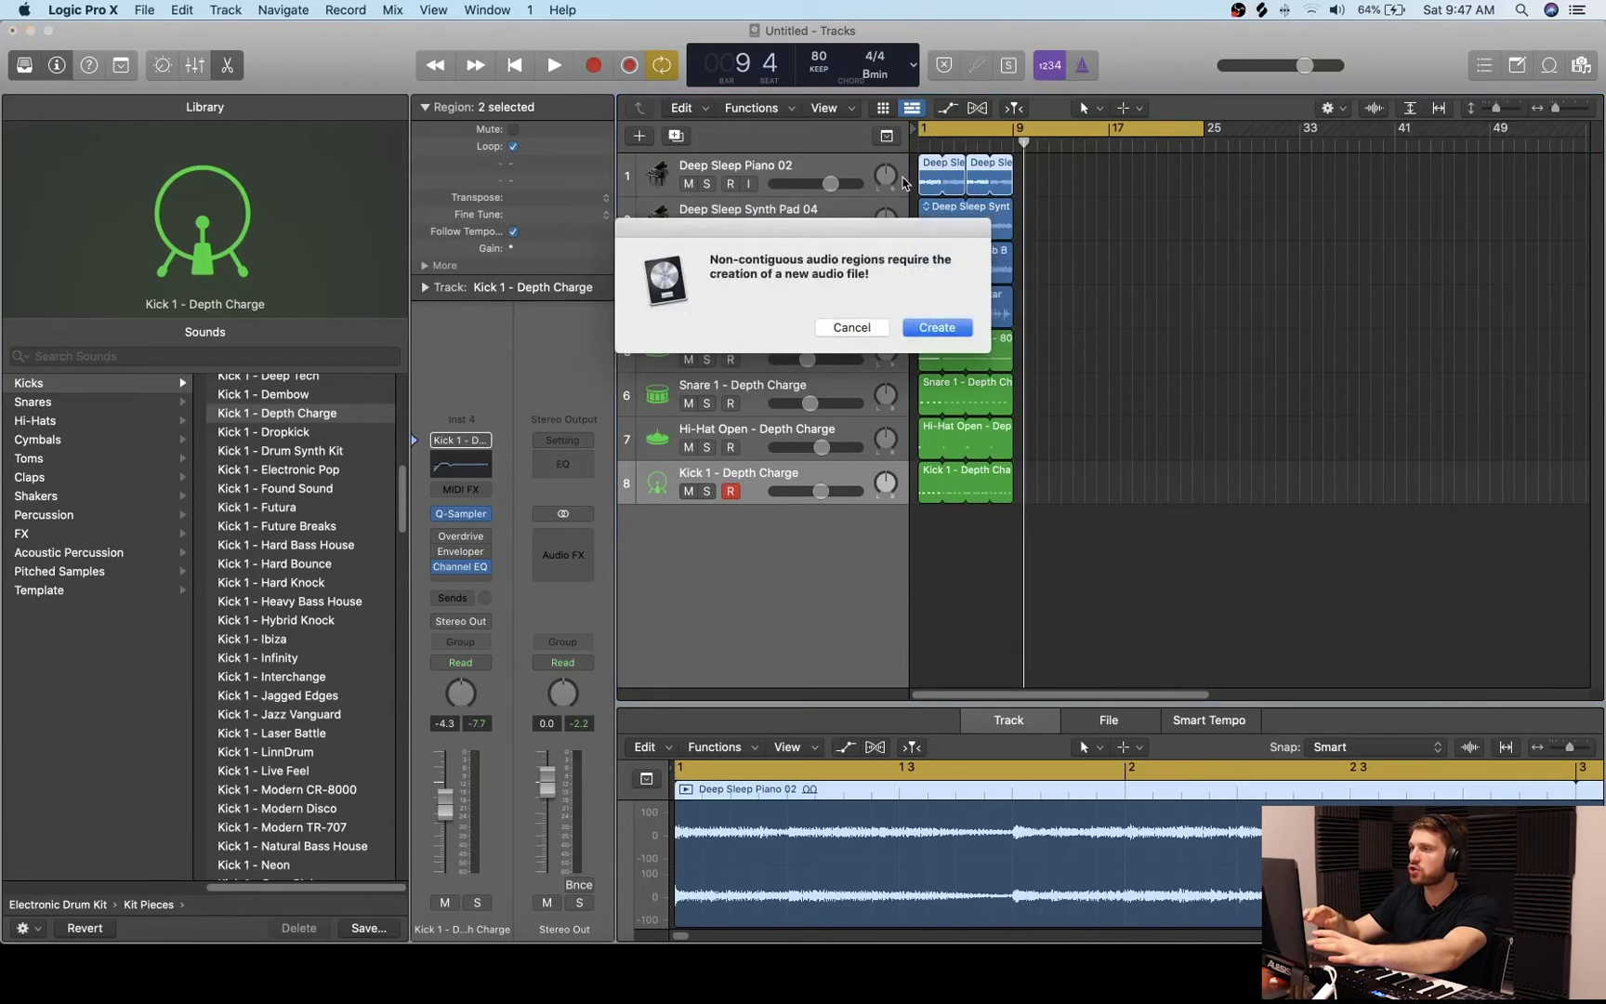
pyautogui.click(938, 327)
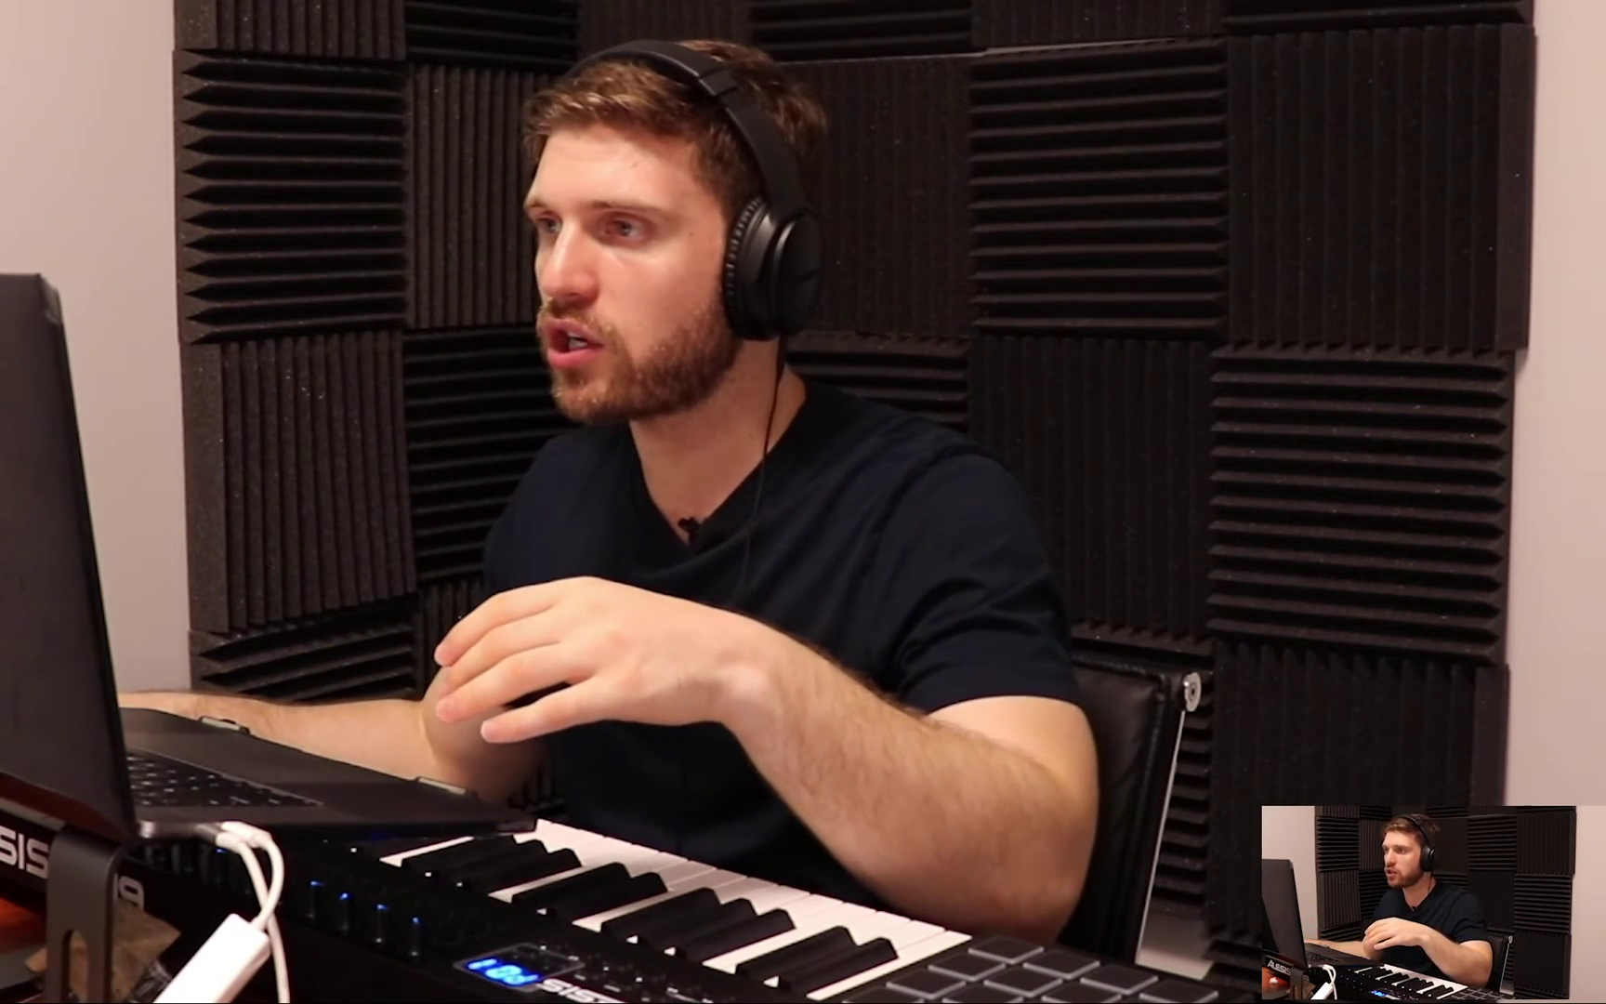
pyautogui.press('Right')
pyautogui.press('Right')
pyautogui.press('Right')
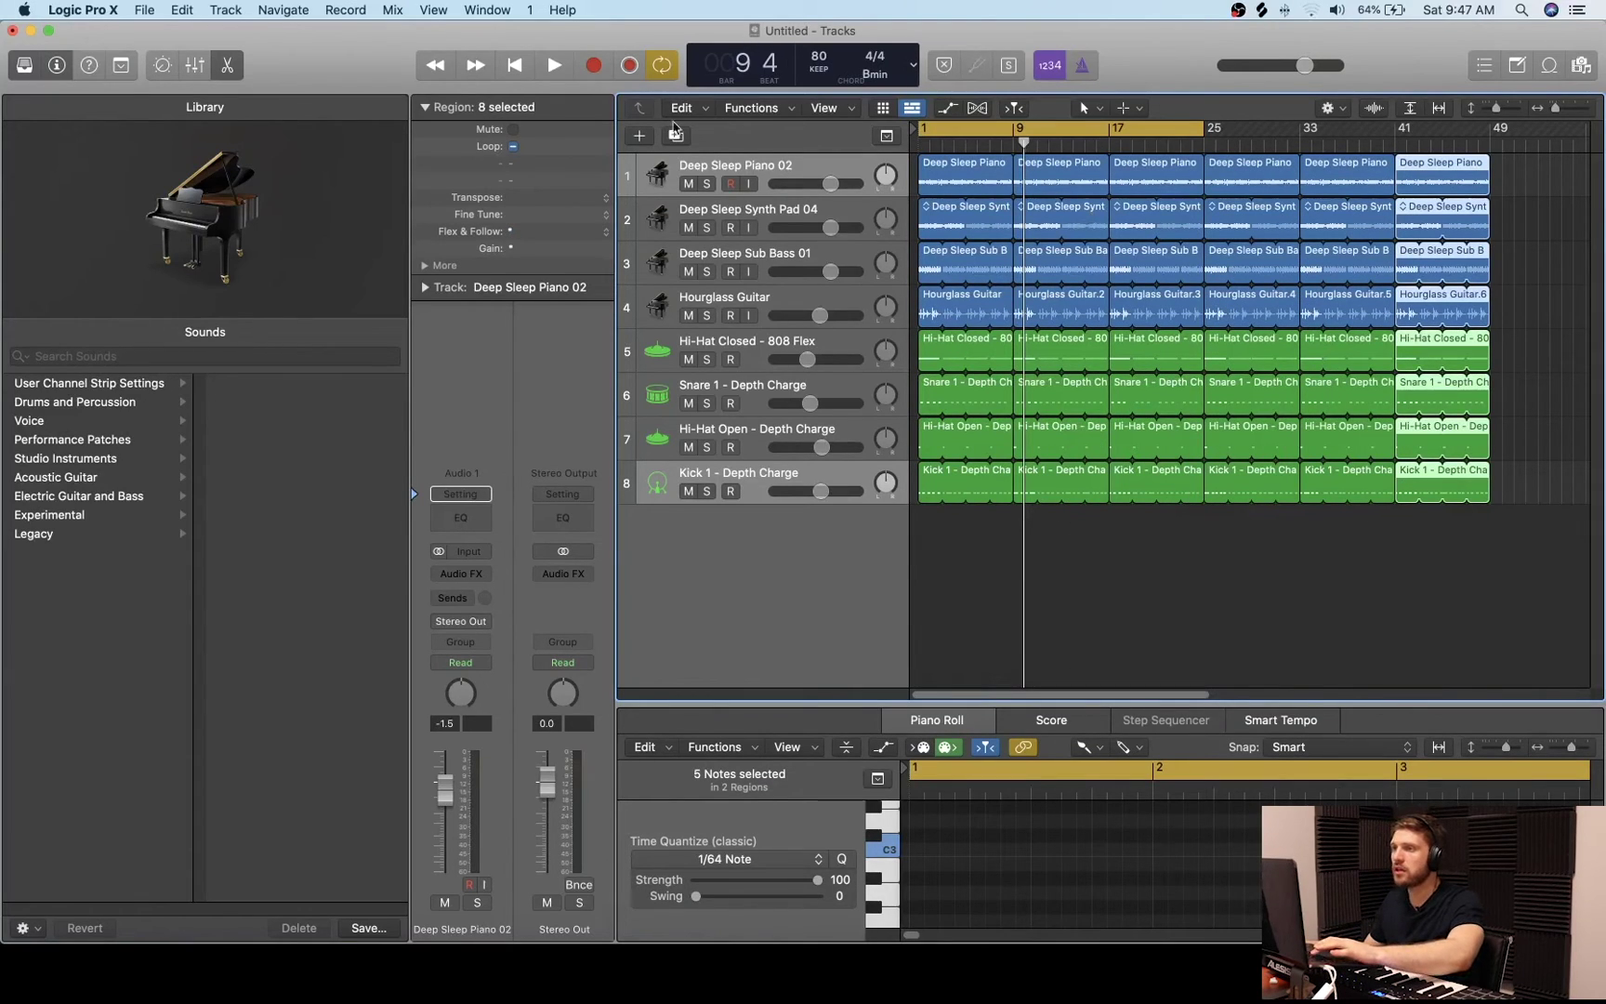
# - Delete the bar-1 drum regions on tracks 5–8 plus the first sub bass and guitar regions
pyautogui.click(1020, 559)
pyautogui.moveTo(969, 551); pyautogui.dragTo(914, 356)
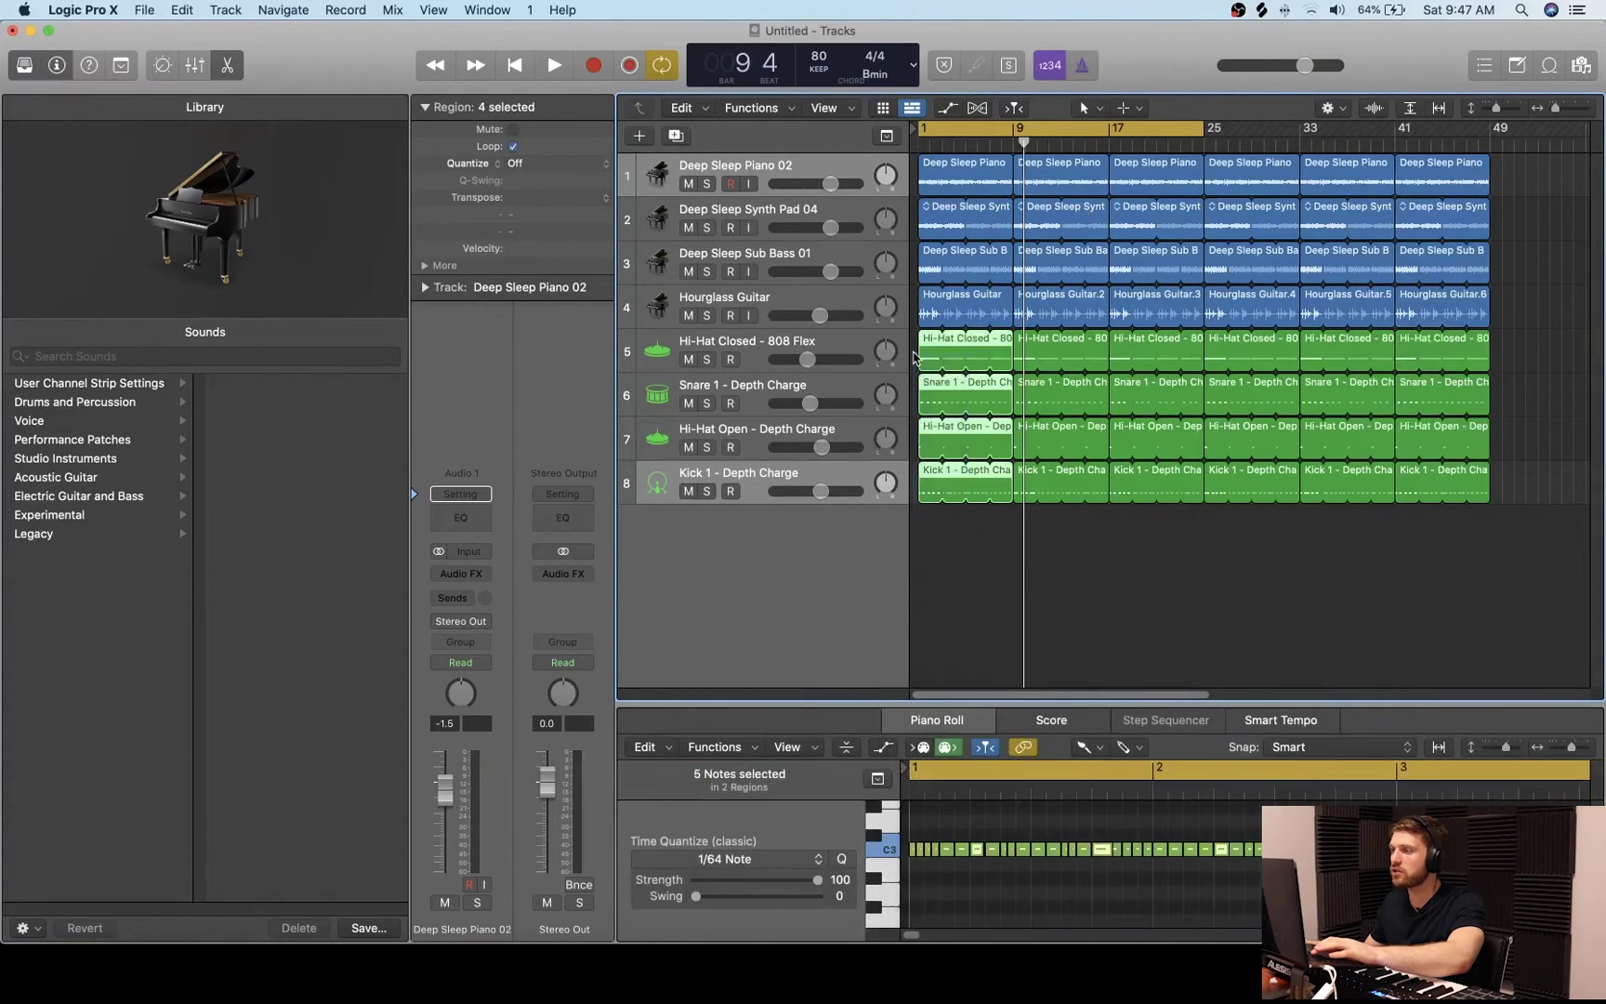
pyautogui.press('Delete')
pyautogui.click(993, 261)
pyautogui.press('Delete')
pyautogui.click(958, 305)
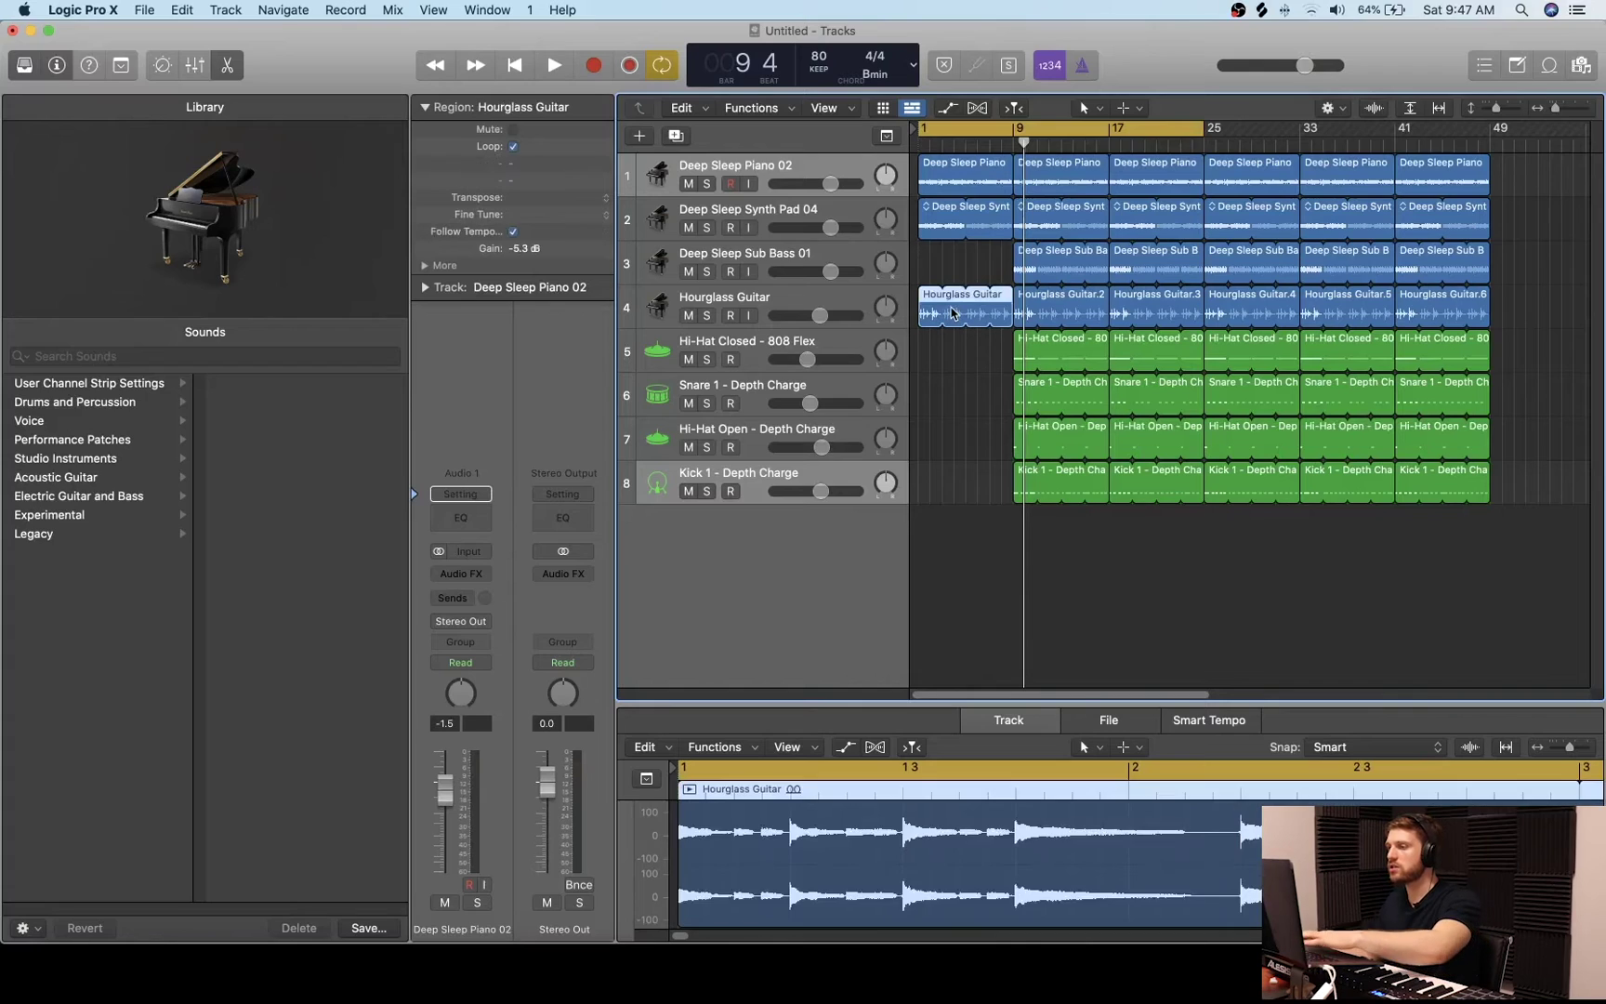
pyautogui.press('Delete')
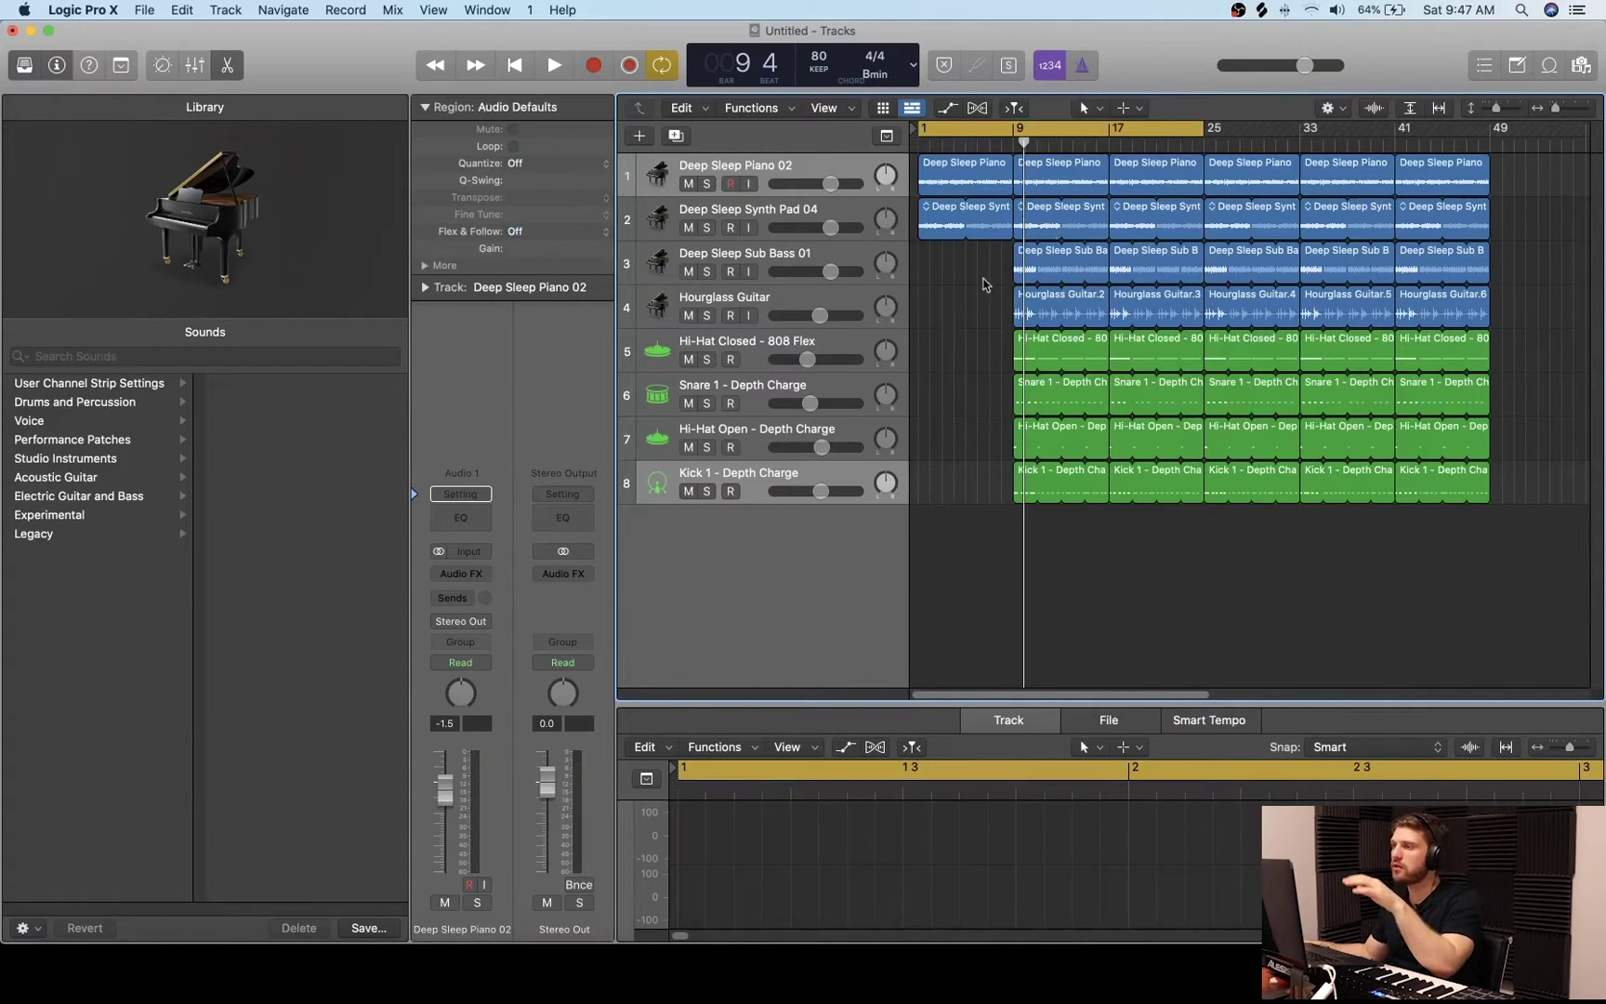
# - Extend the cycle range to end at bar 49 and delete the last Hourglass Guitar region
pyautogui.moveTo(1209, 139); pyautogui.dragTo(1490, 137)
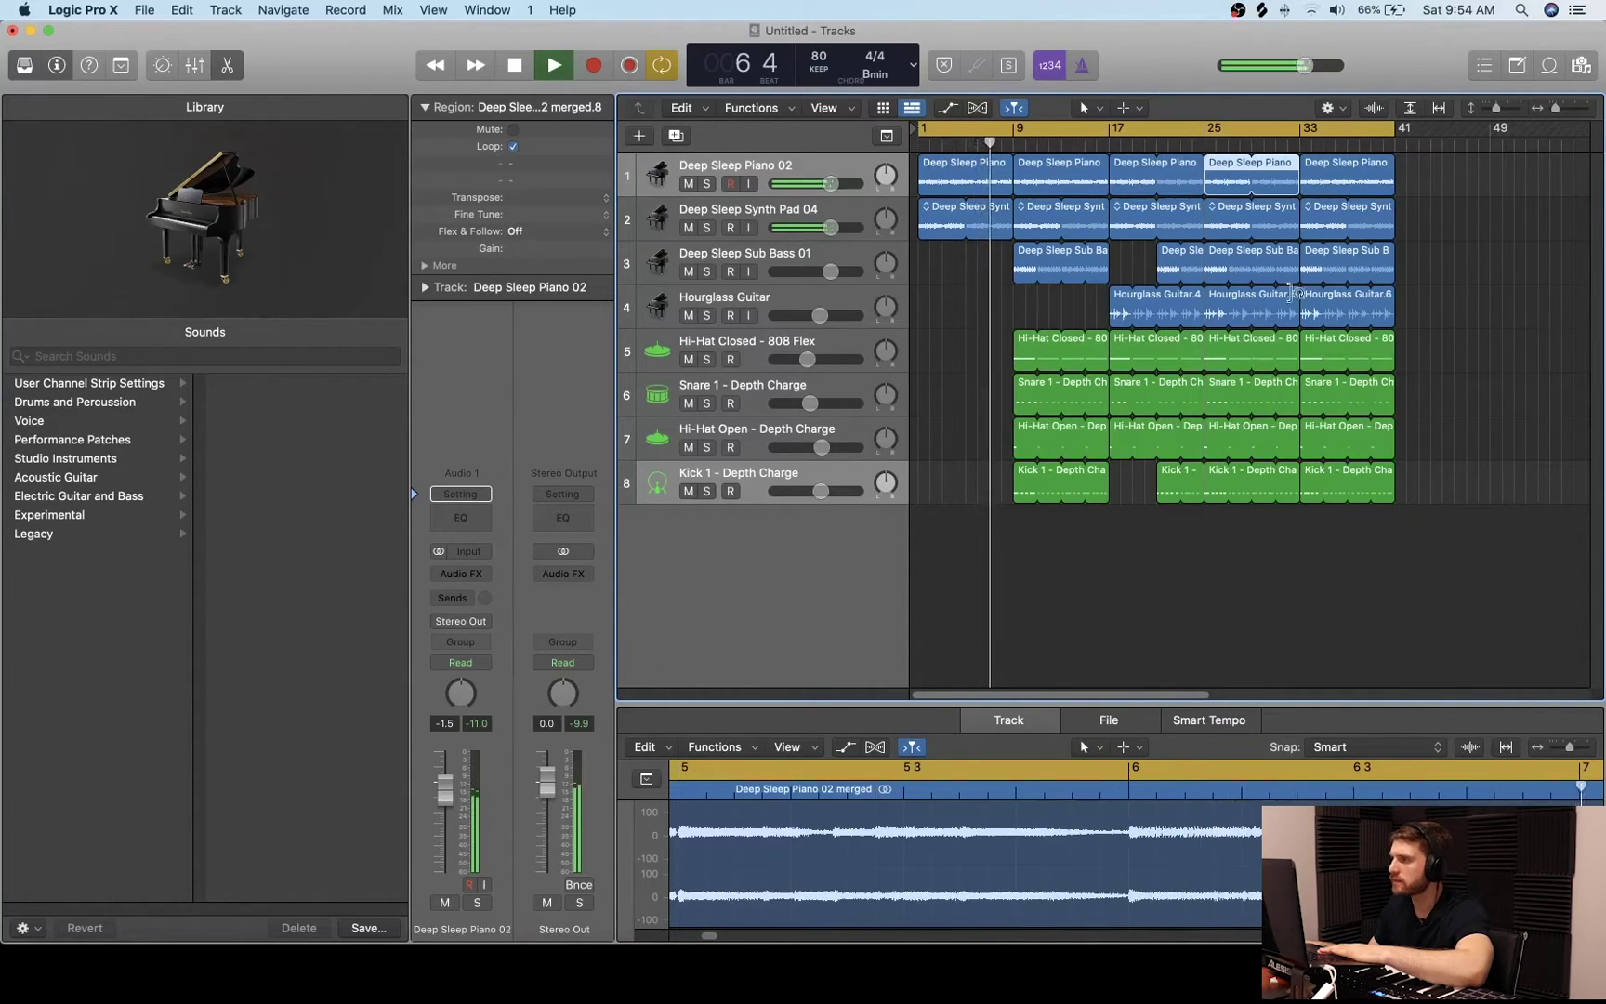
pyautogui.click(1350, 307)
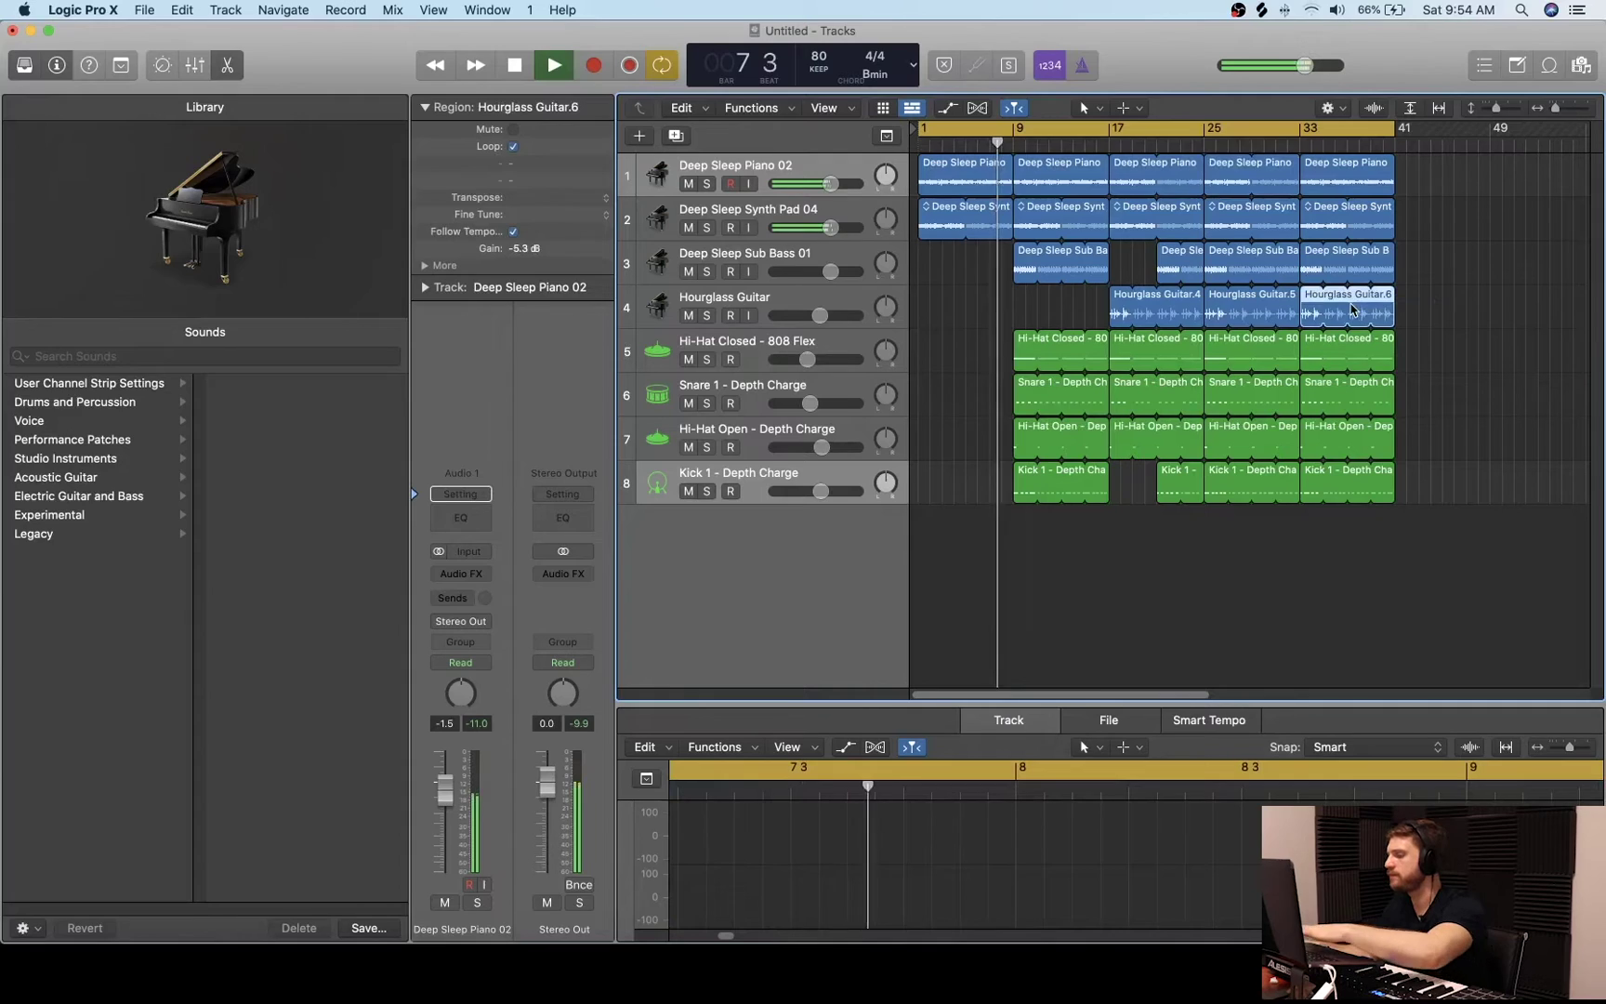
pyautogui.press('Delete')
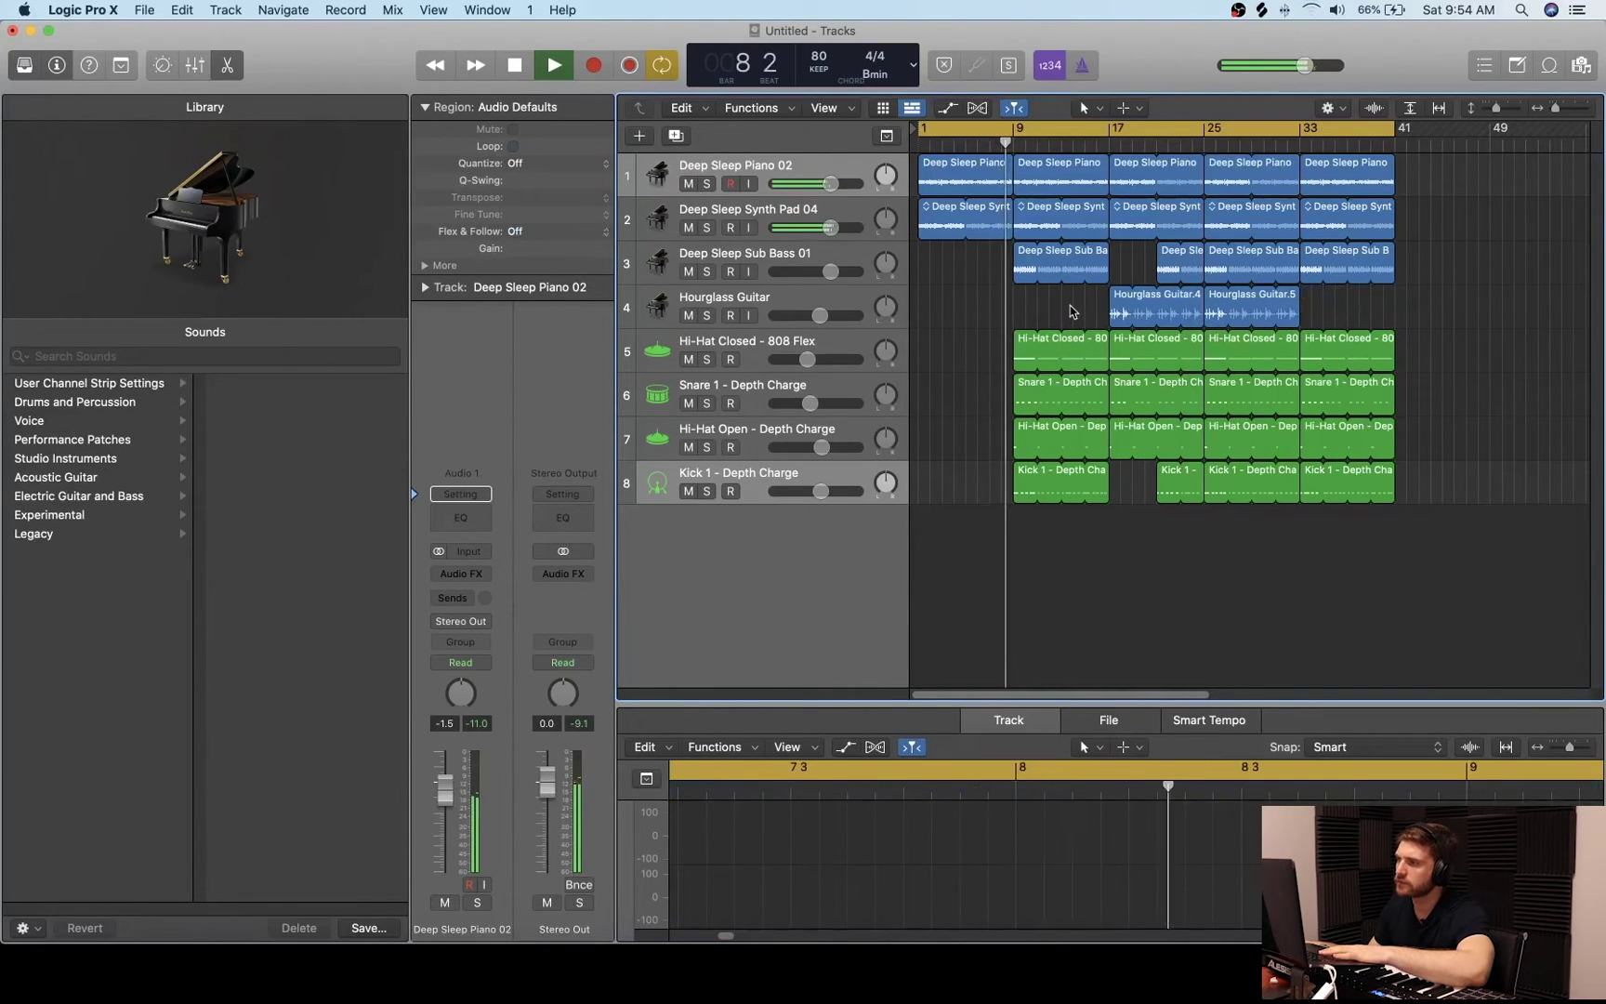